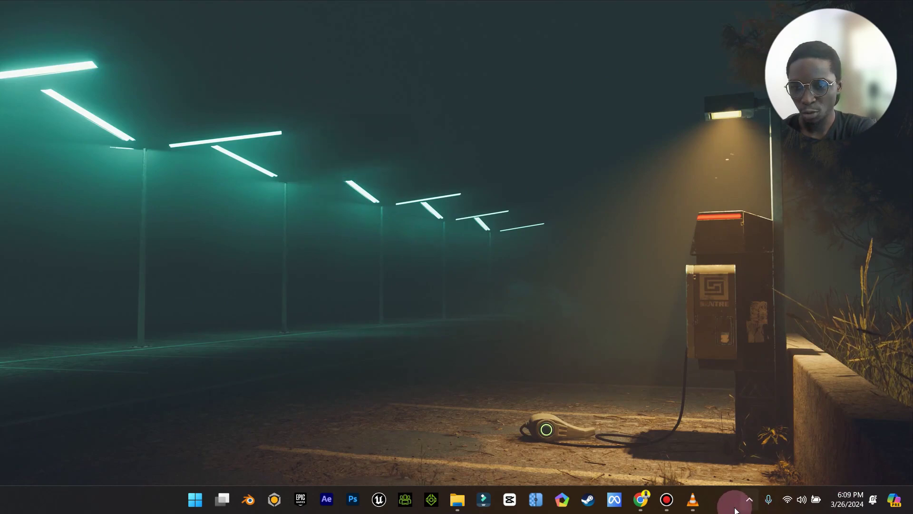
- Play the LoveOnMe.mp4 video in VLC media player with the volume raised to 125%, and close the player
click(693, 499)
key(space)
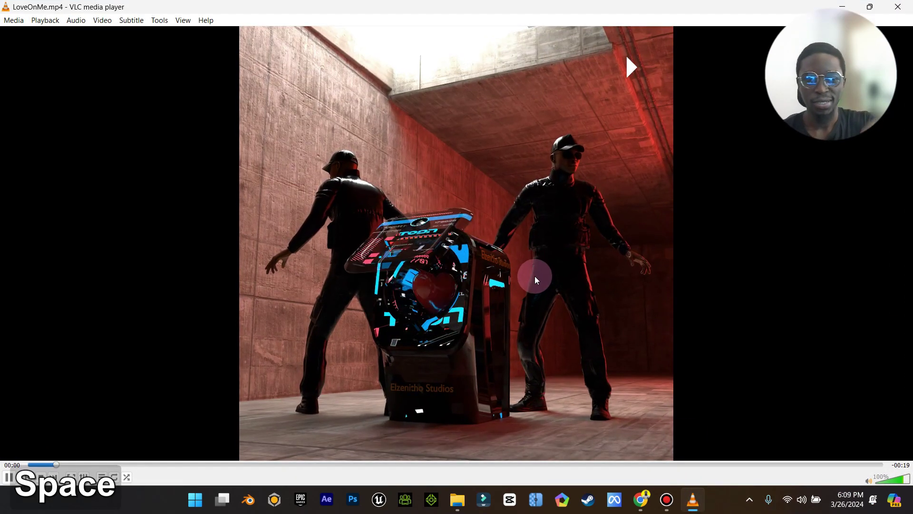
scroll(559, 217, up, 3)
scroll(561, 219, up, 2)
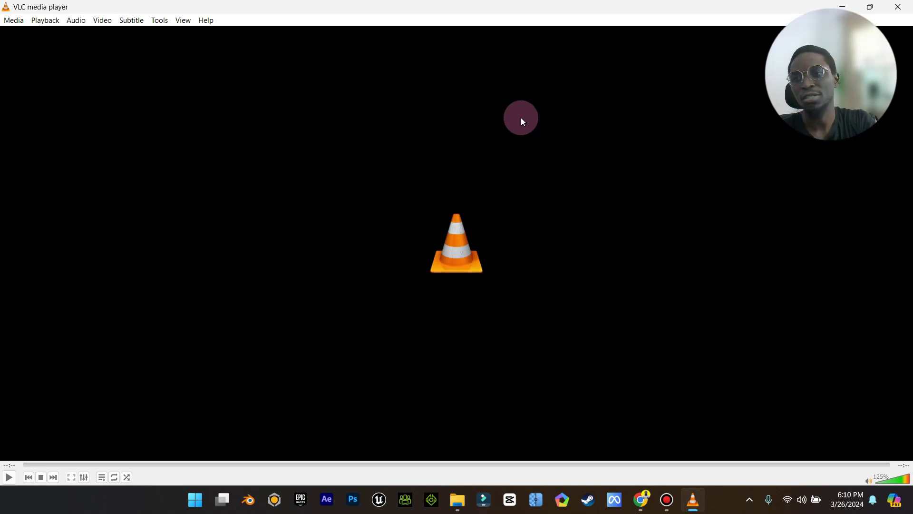
click(898, 6)
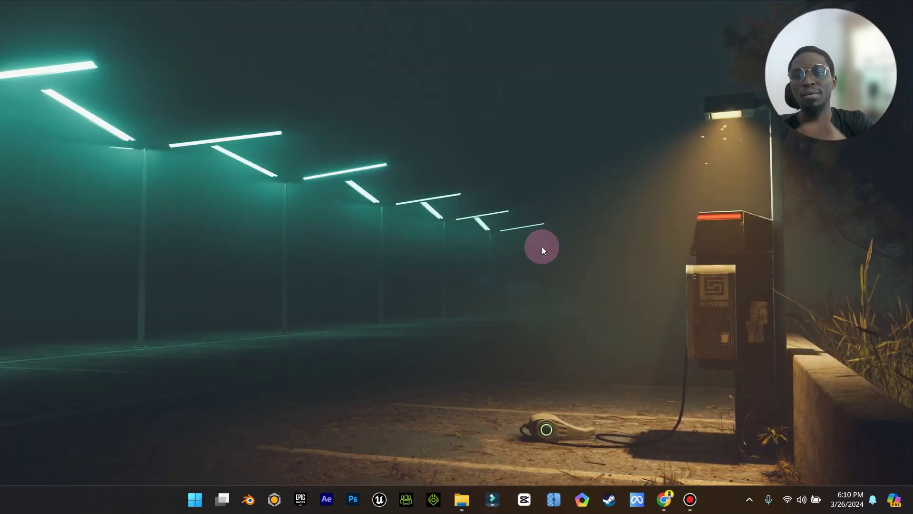
- Switch to Chrome and bring up the already open Mixamo page
click(667, 499)
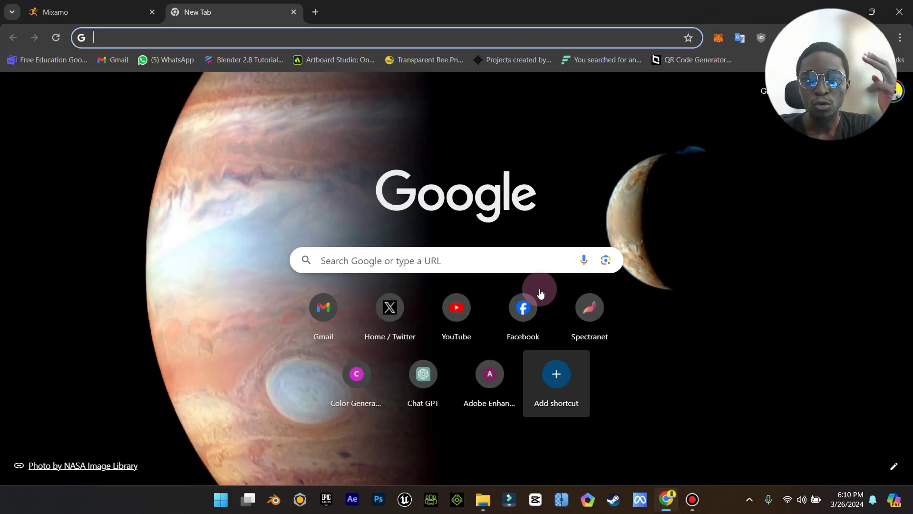
click(129, 12)
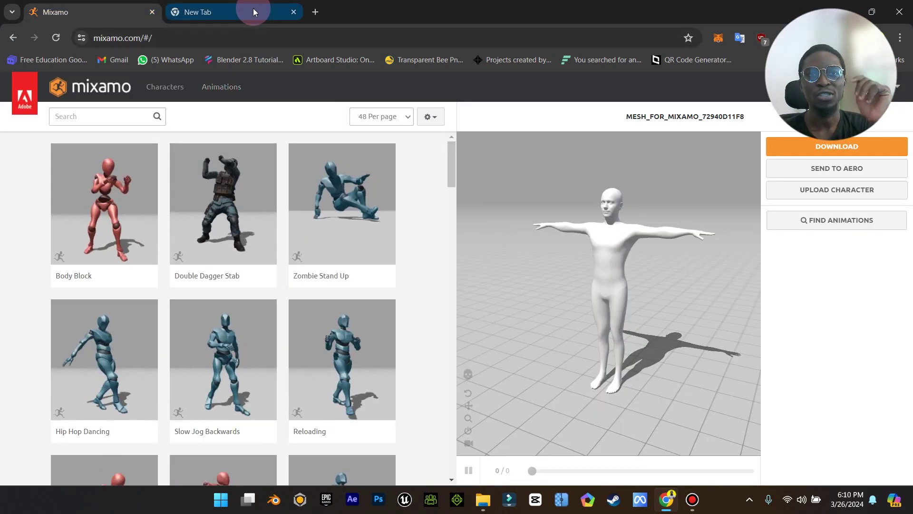
- Load mixamo.com in the empty second tab and close that duplicate tab, returning to the first Mixamo page
click(253, 9)
text(mixa)
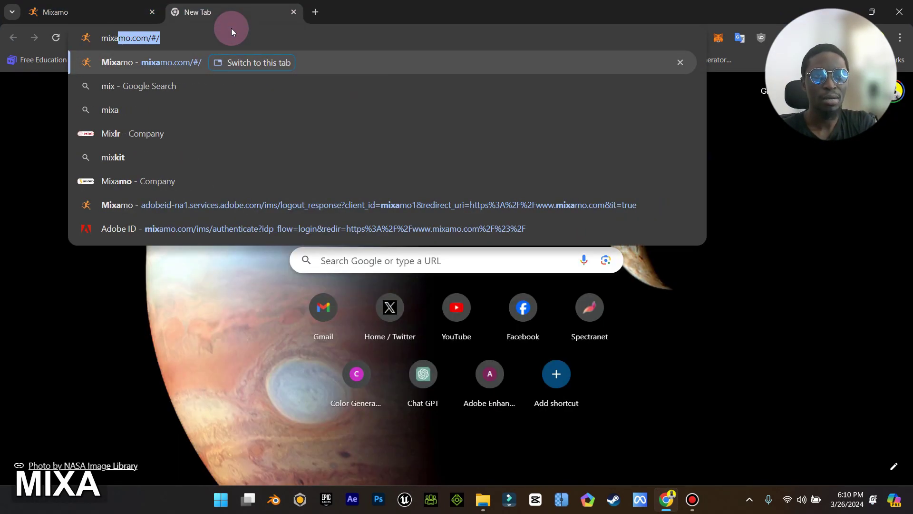
key(Return)
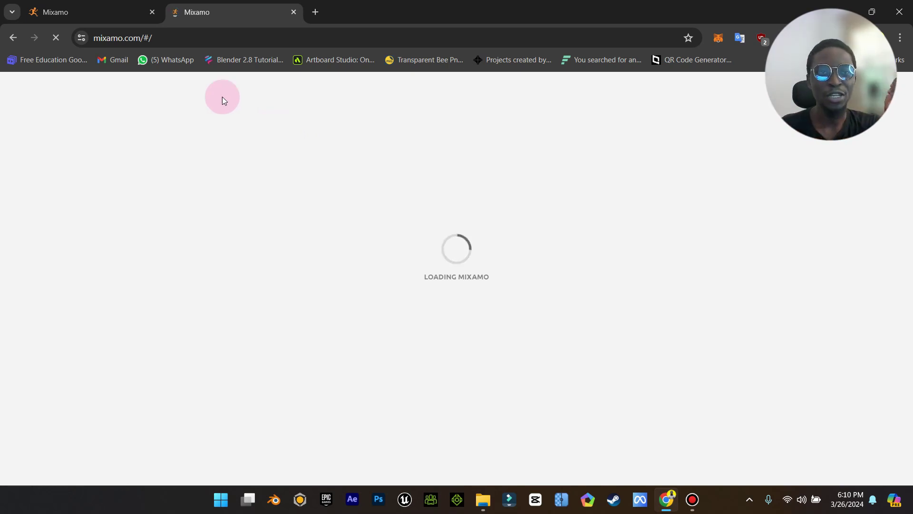
click(103, 5)
click(293, 12)
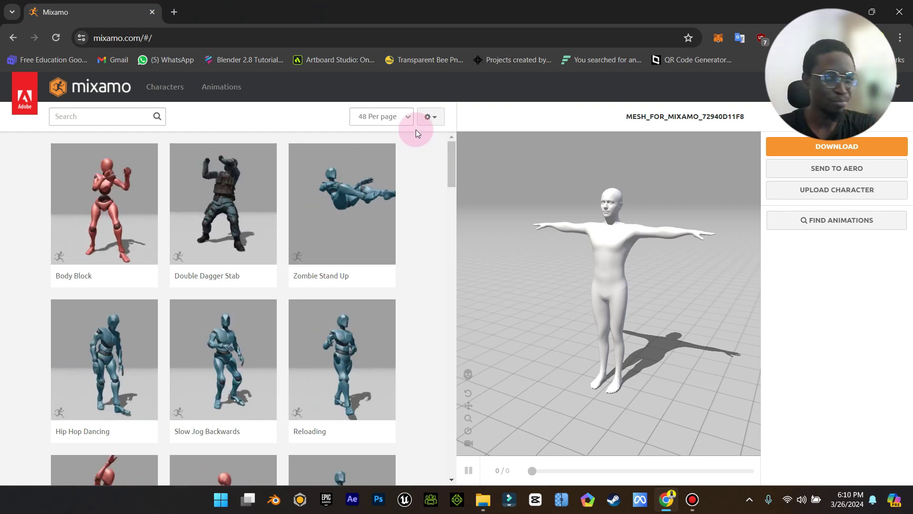
- Look at the Mixamo animation library and return to the character library
click(166, 83)
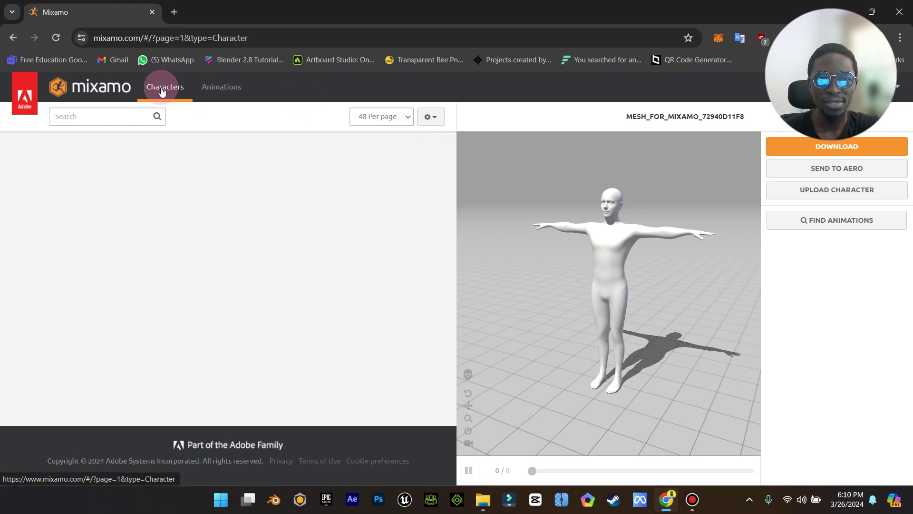
click(225, 90)
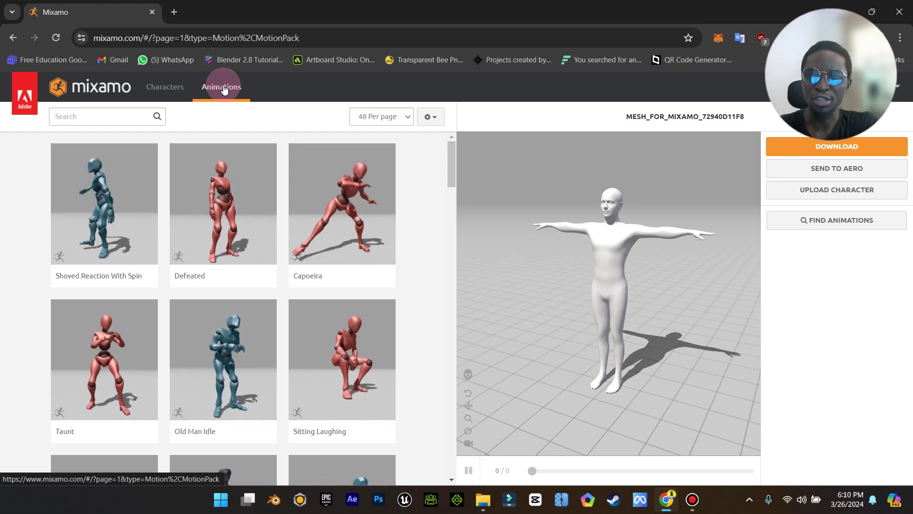
click(148, 90)
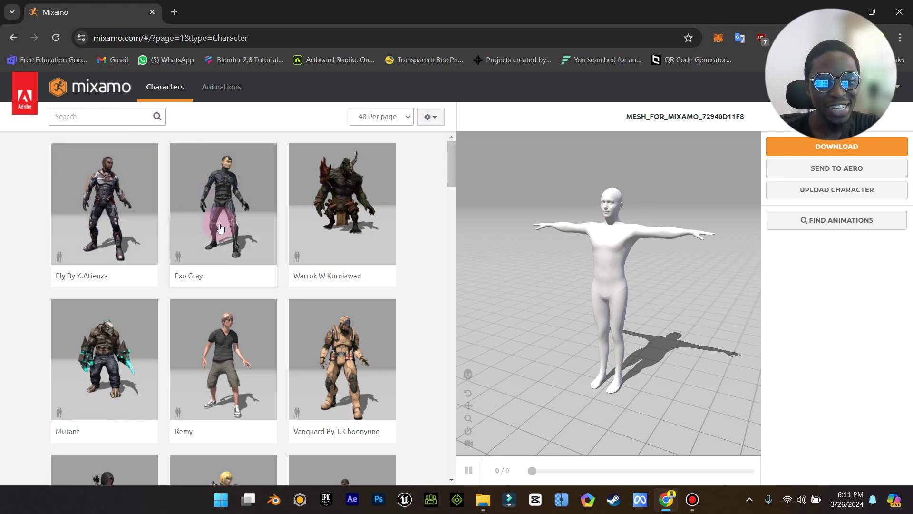
- Browse the ready-made characters in the character library and return to the beginning of the list
scroll(221, 228, down, 2)
scroll(220, 229, down, 3)
scroll(247, 245, down, 4)
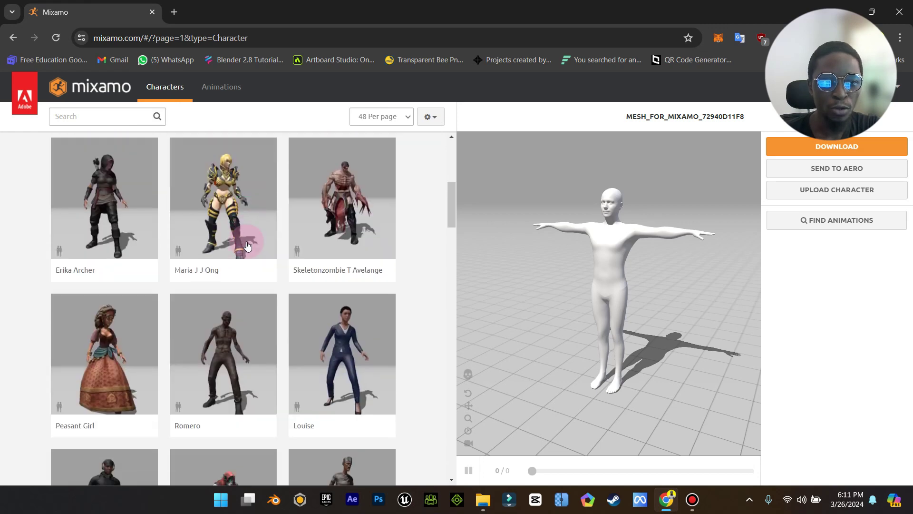
scroll(247, 245, down, 3)
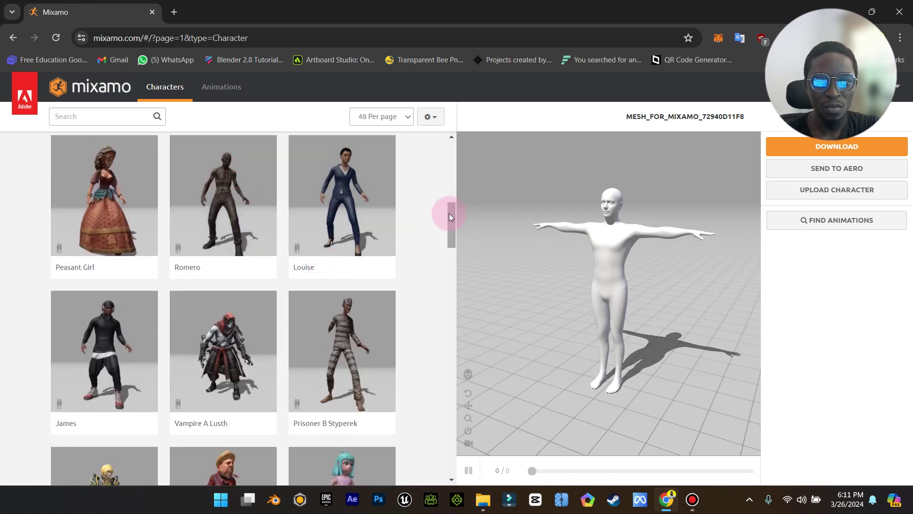
drag(449, 214, 413, 226)
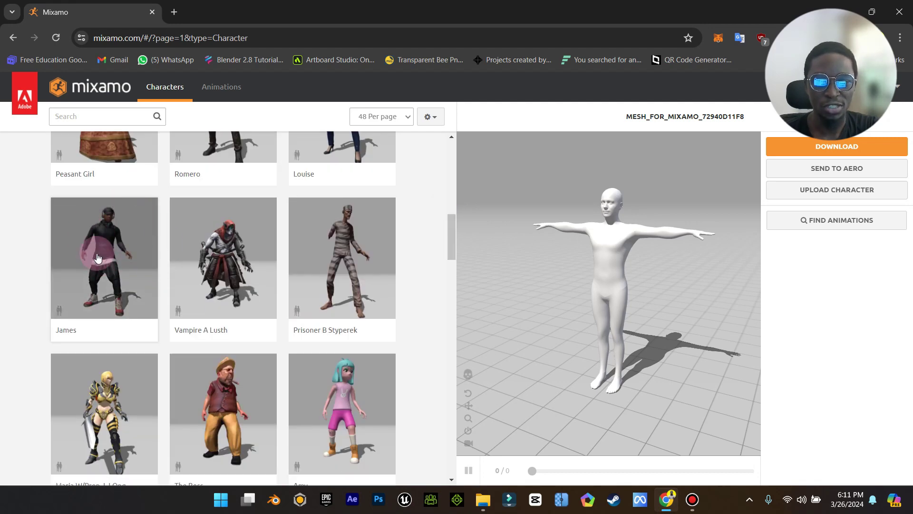
scroll(123, 240, down, 4)
scroll(123, 244, down, 4)
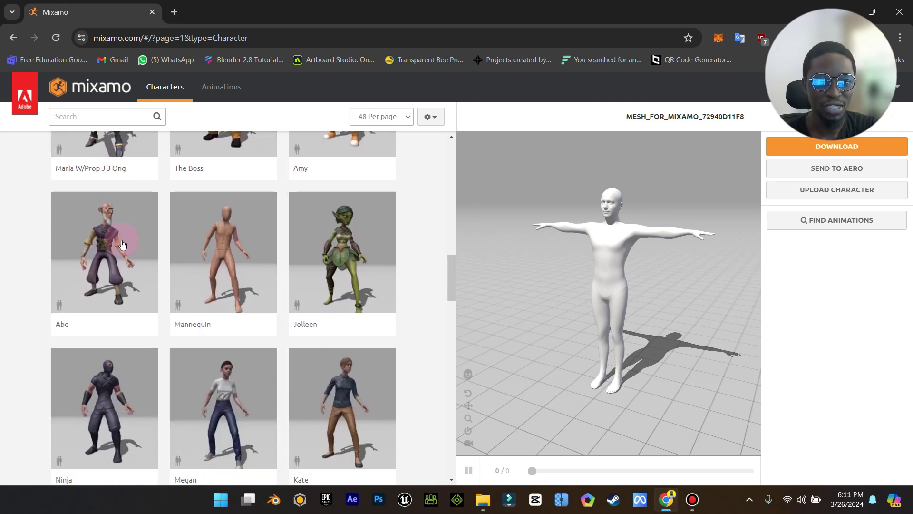
mouse_move(450, 282)
mouse_down()
mouse_move(442, 354)
mouse_move(446, 116)
mouse_up()
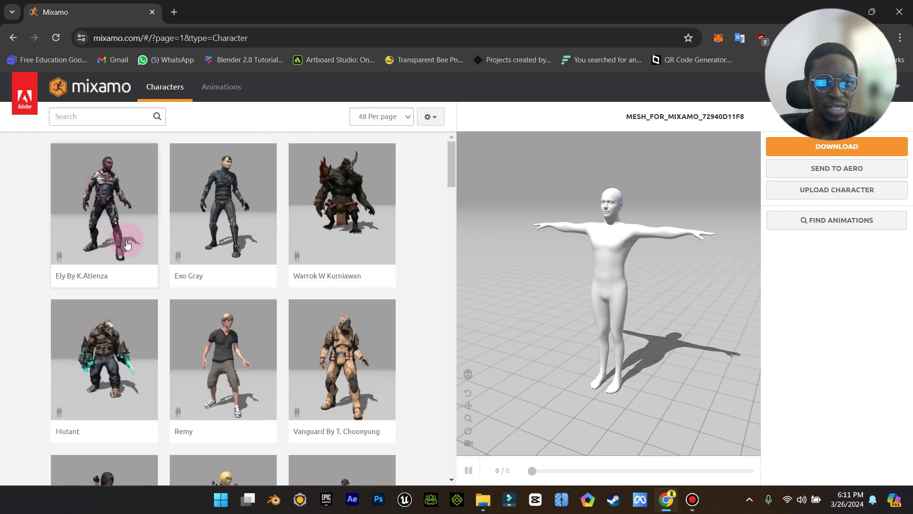
- Load Exo Gray as the new character, replacing the previously uploaded mesh
click(221, 199)
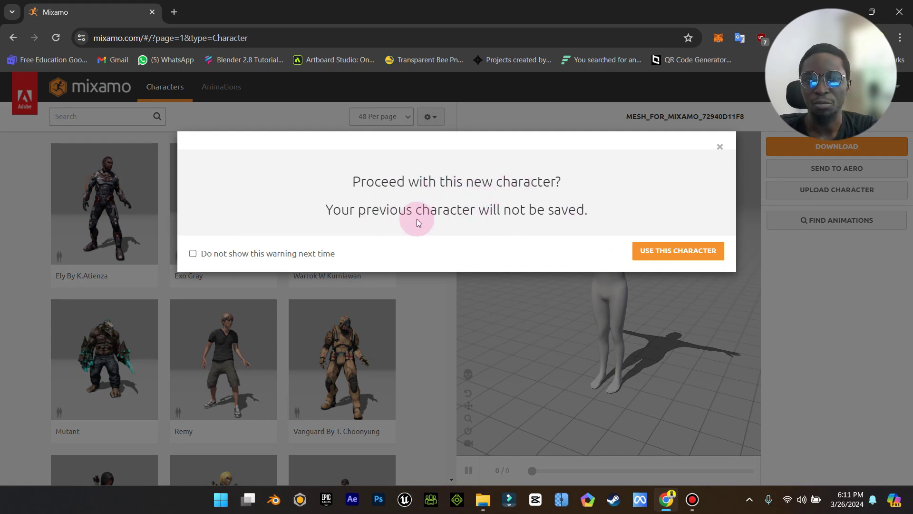
click(673, 248)
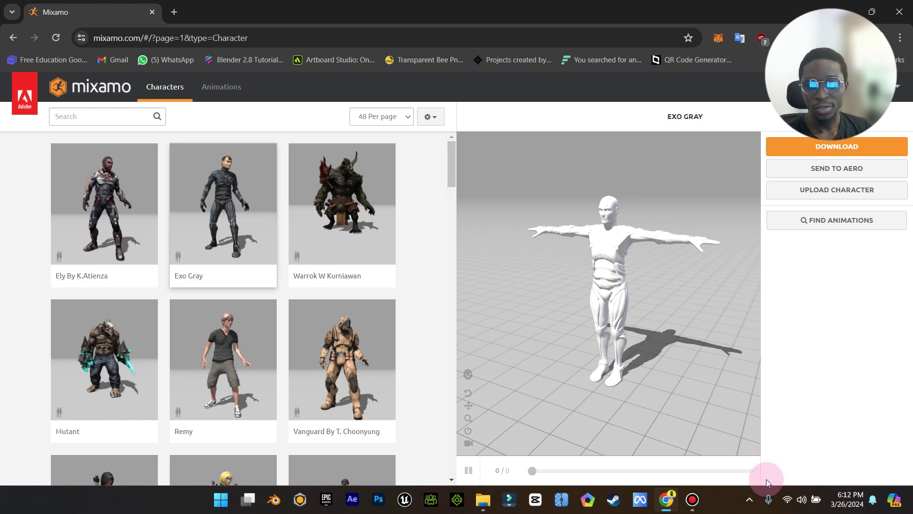
- Connect the computer to the Elzenitho Wi-Fi network and close the network list
click(797, 498)
click(746, 273)
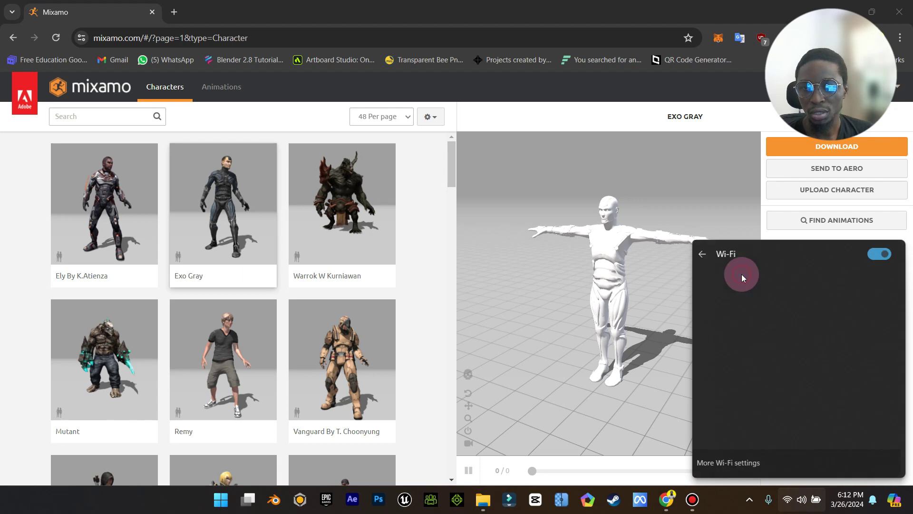
click(782, 358)
click(840, 368)
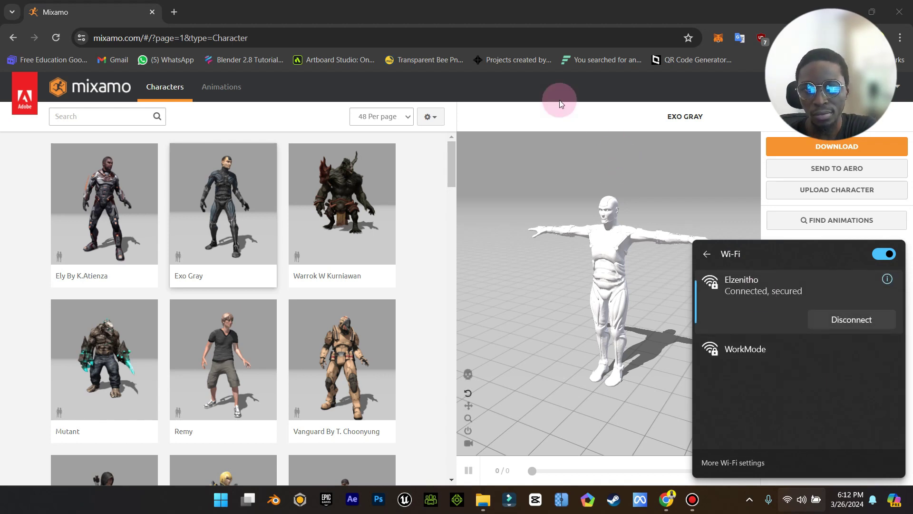
click(558, 88)
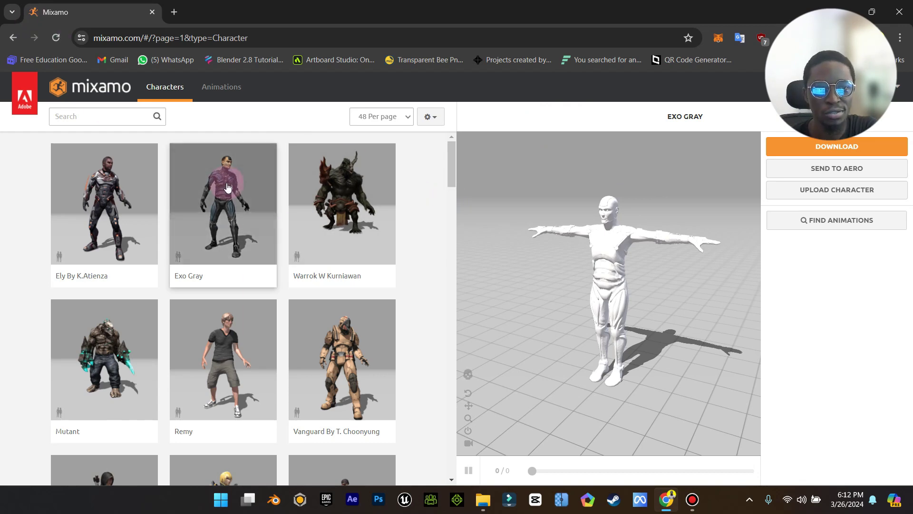
drag(520, 261, 619, 247)
click(206, 108)
click(646, 207)
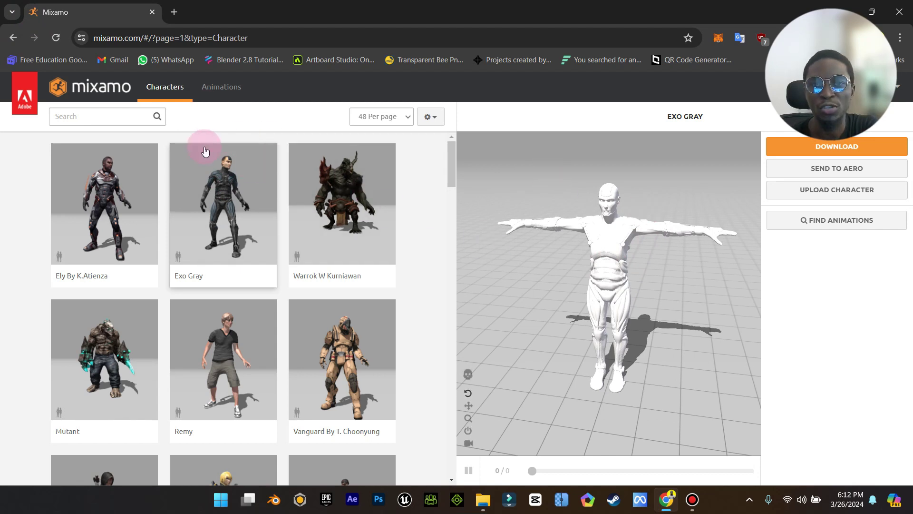
- Open the animation library and search it for "fight"
click(229, 93)
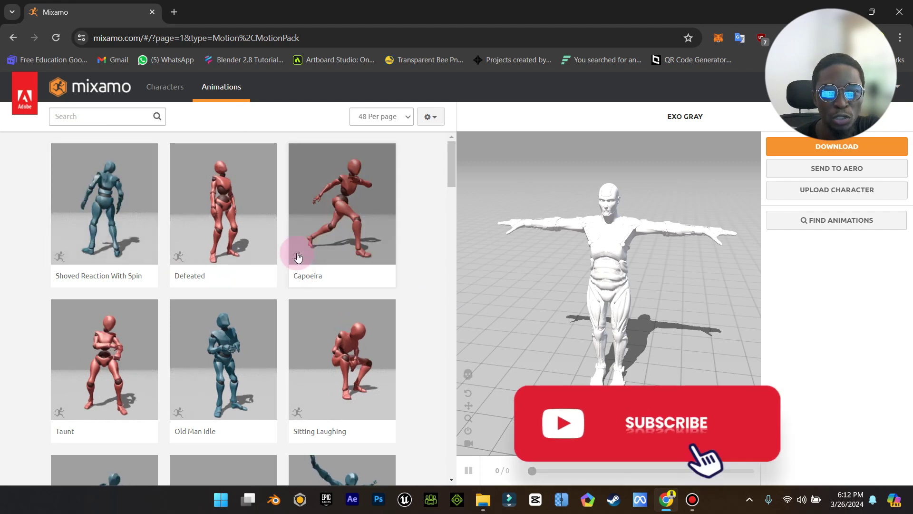
scroll(57, 139, down, 1)
click(73, 116)
text(fig)
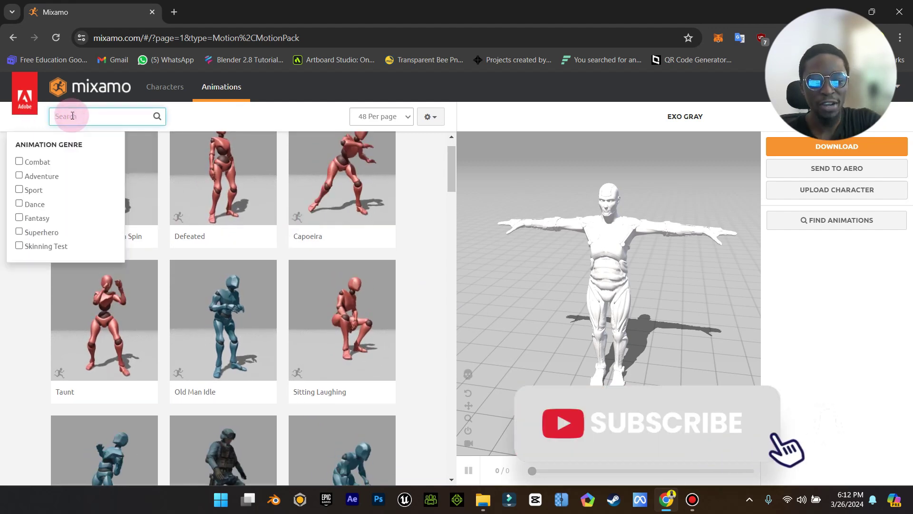
text(ht)
key(Return)
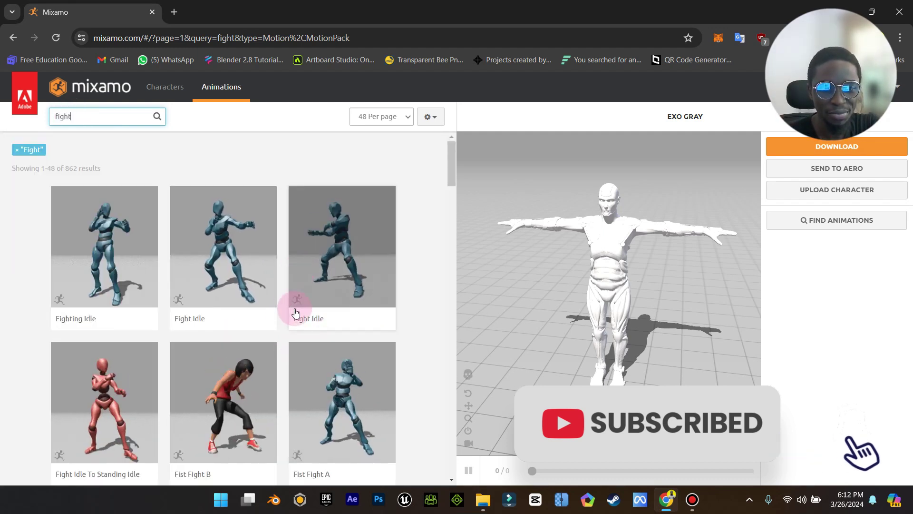
- Look through the first page of fight animations for a motion that suits the character
scroll(126, 253, down, 5)
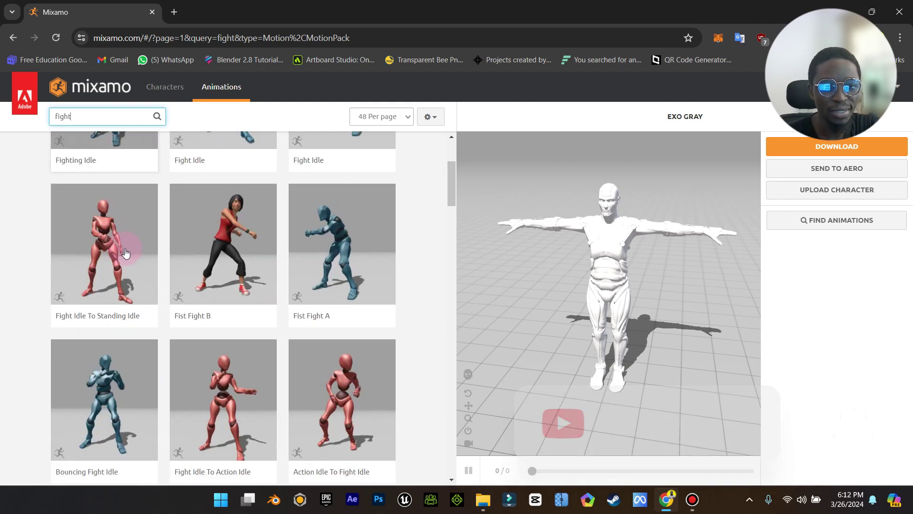
scroll(233, 313, down, 5)
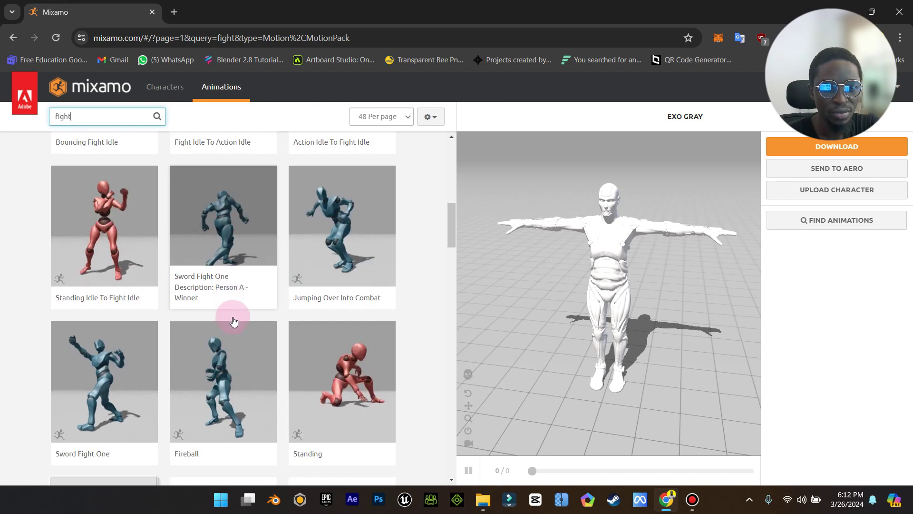
scroll(233, 316, down, 2)
scroll(233, 322, down, 1)
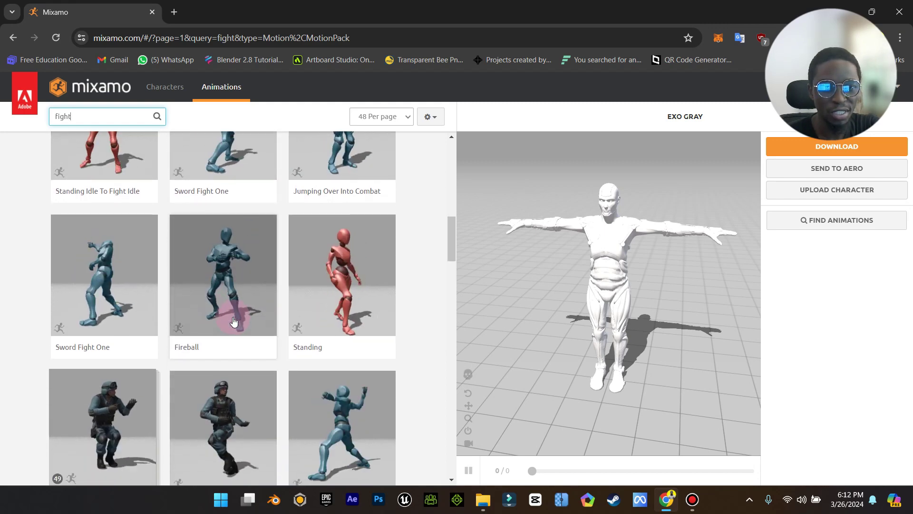
scroll(234, 322, down, 2)
scroll(233, 322, down, 7)
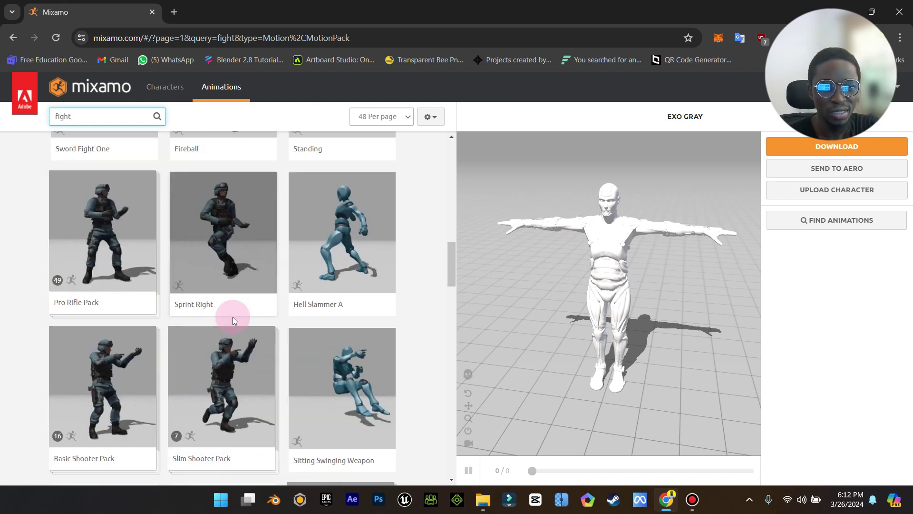
scroll(234, 322, down, 7)
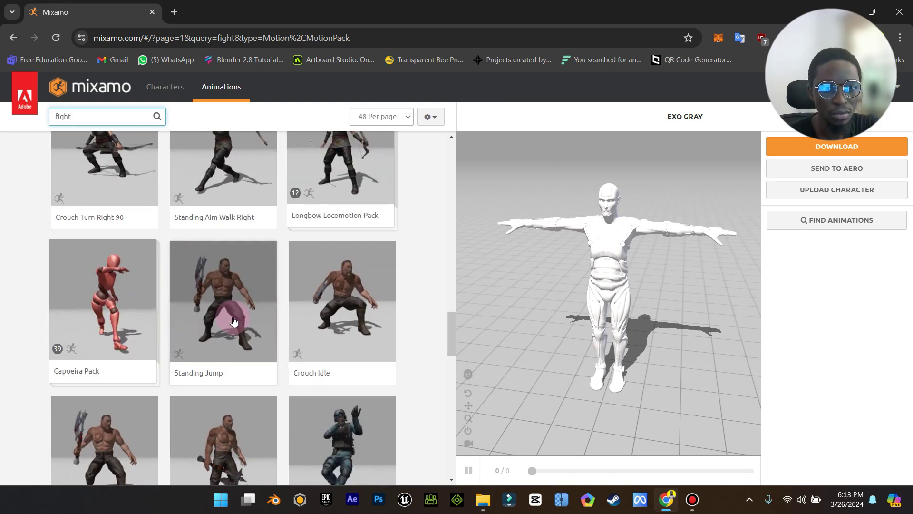
scroll(253, 324, down, 2)
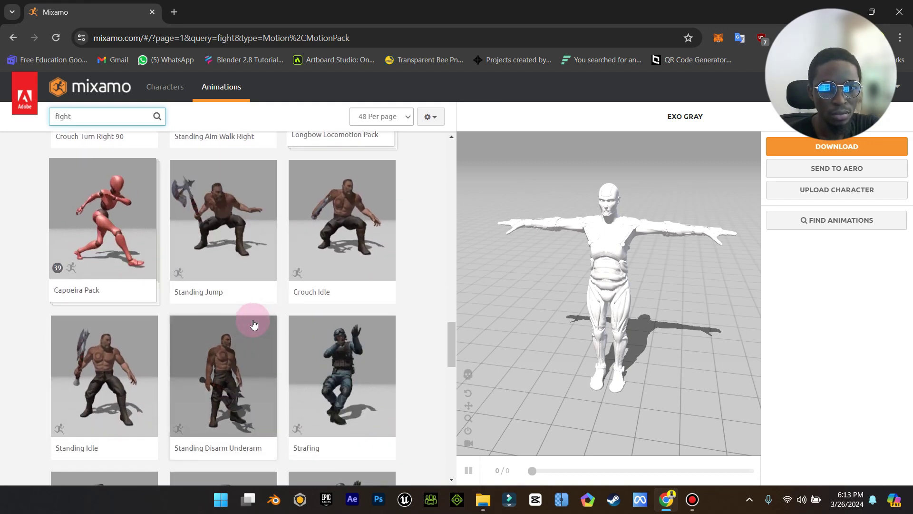
scroll(254, 323, down, 7)
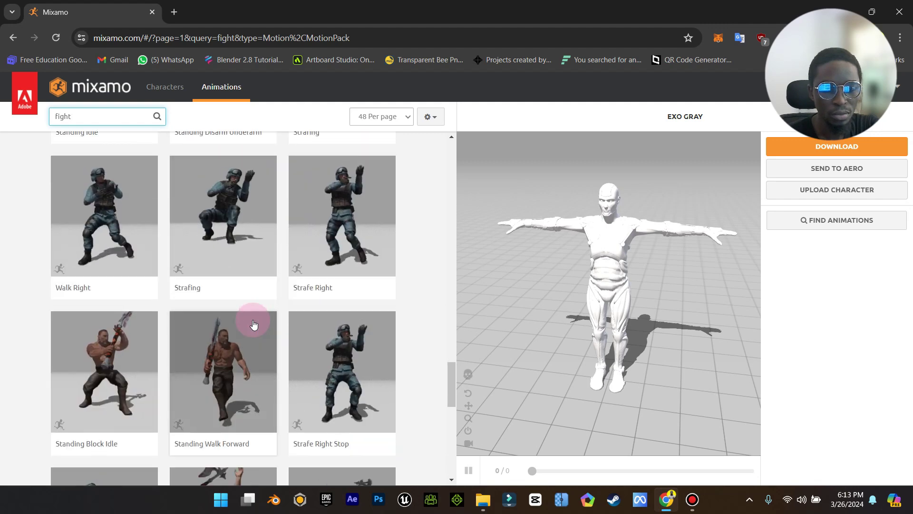
scroll(253, 324, down, 4)
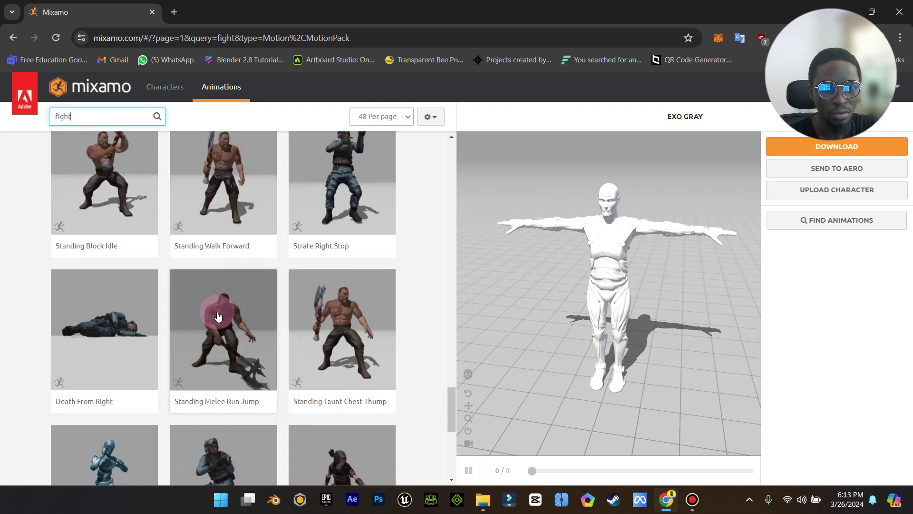
scroll(242, 324, down, 3)
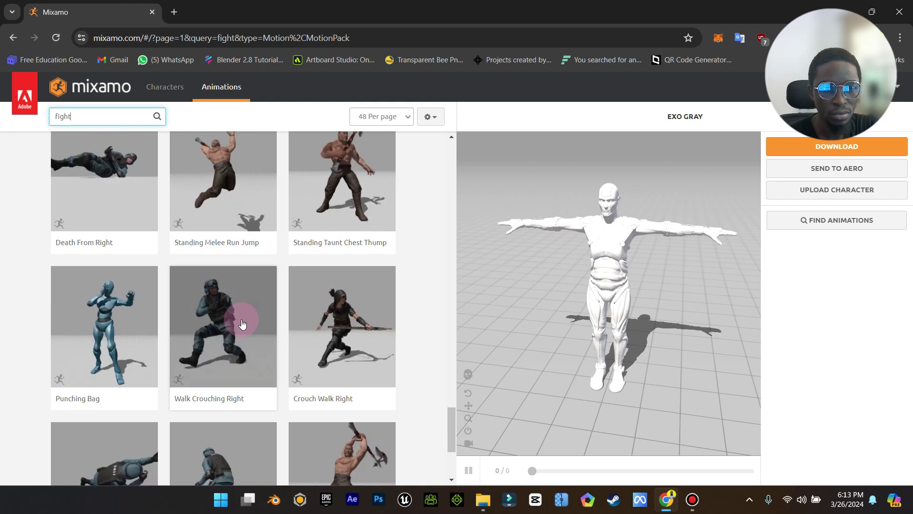
scroll(242, 324, down, 3)
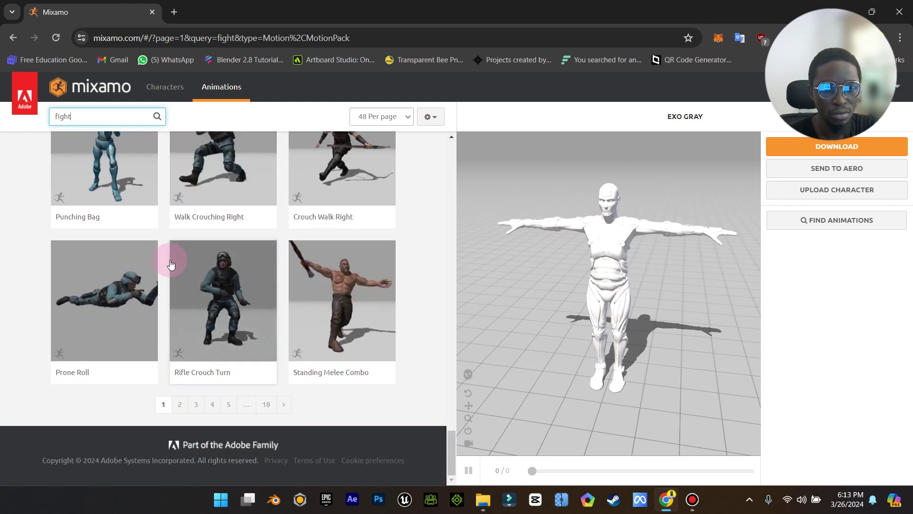
- Apply the Punching Bag animation from the fight results to the Exo Gray character
scroll(161, 262, up, 3)
click(112, 268)
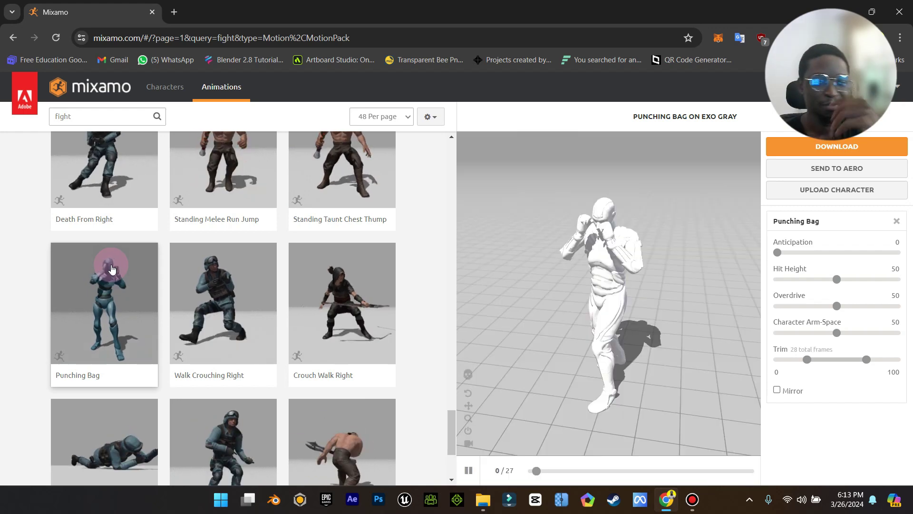
drag(598, 285, 559, 247)
- Clear the "fight" filter in the character library, replace Exo Gray with the Ely character, and return to the animation library
click(167, 87)
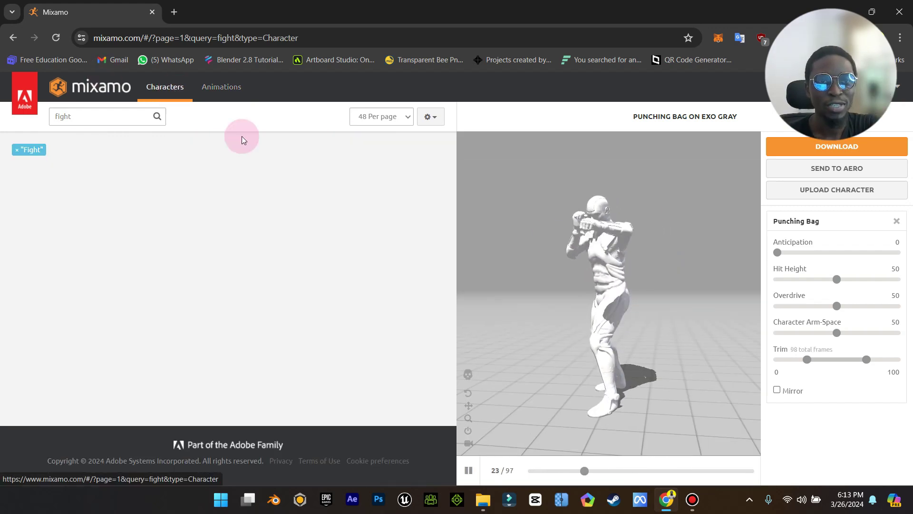
click(20, 149)
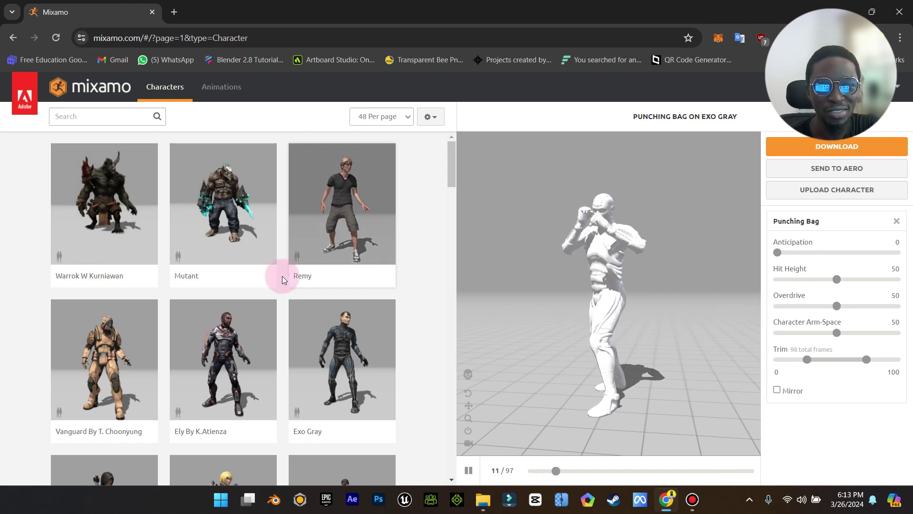
scroll(266, 281, down, 2)
click(244, 270)
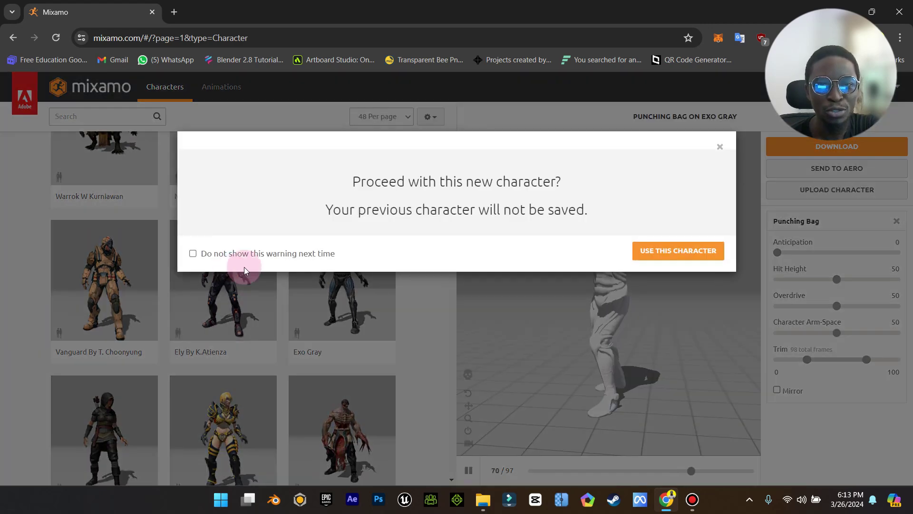
click(654, 250)
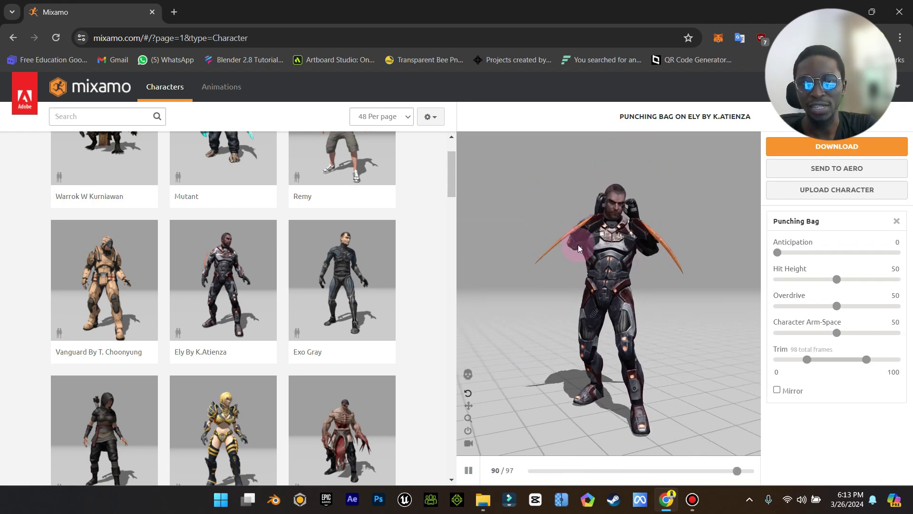
click(220, 87)
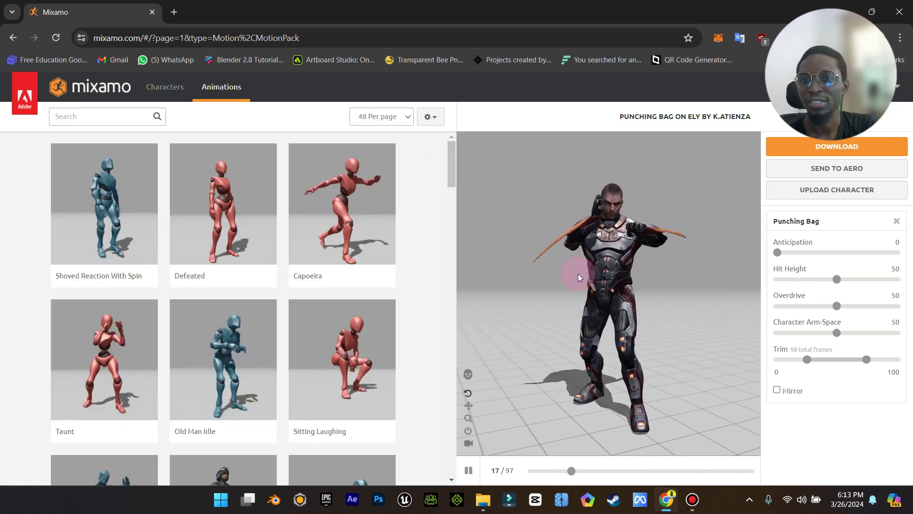
- Try an Anticipation of 64 on the Punching Bag animation and return it to 0
drag(647, 271, 643, 219)
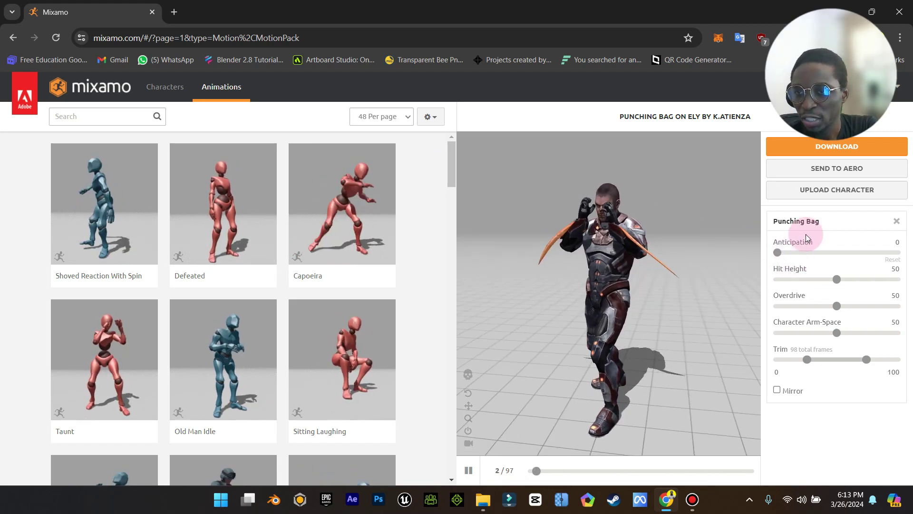
drag(777, 252, 854, 261)
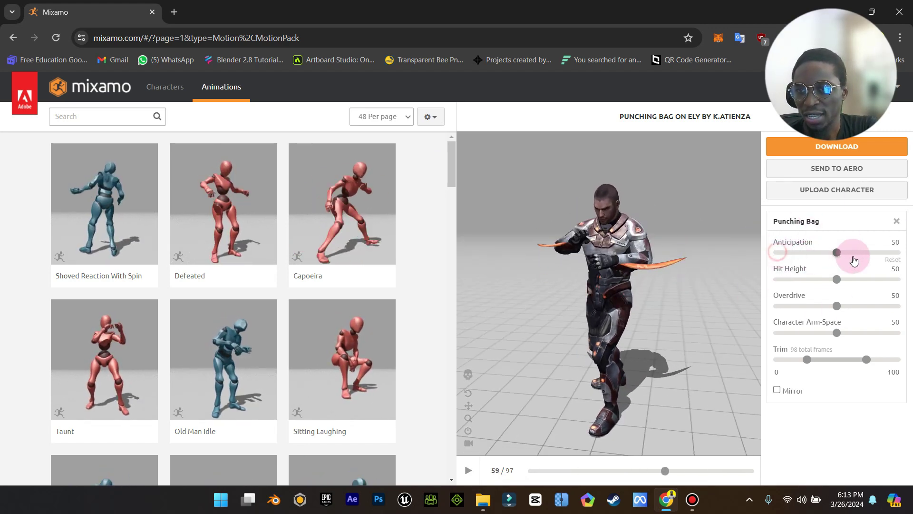
click(854, 260)
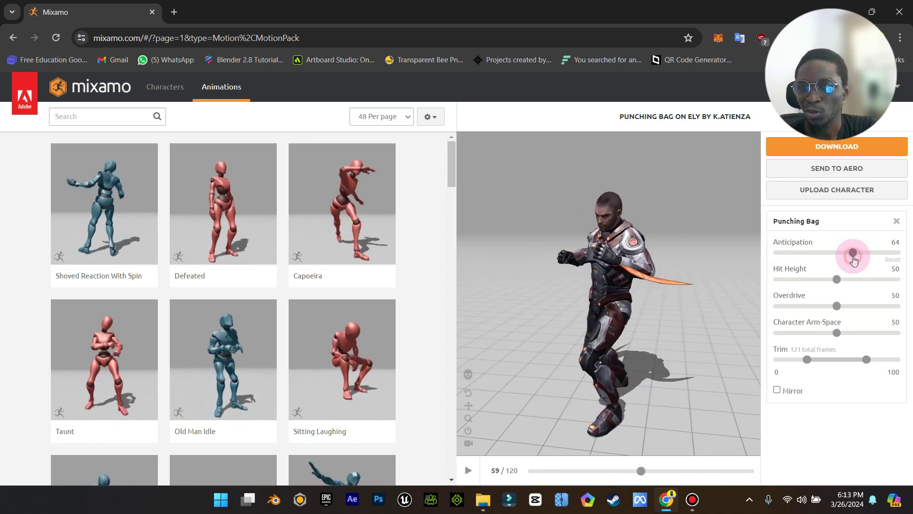
click(854, 260)
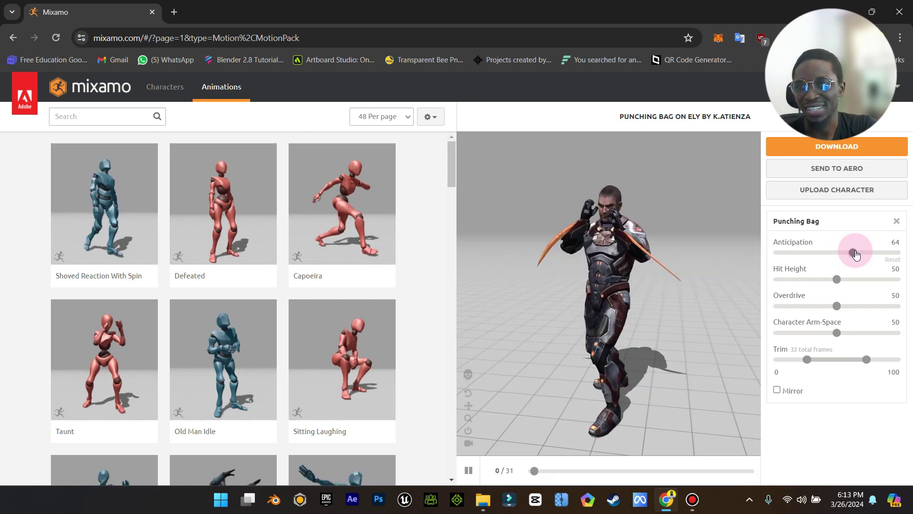
drag(854, 253, 749, 254)
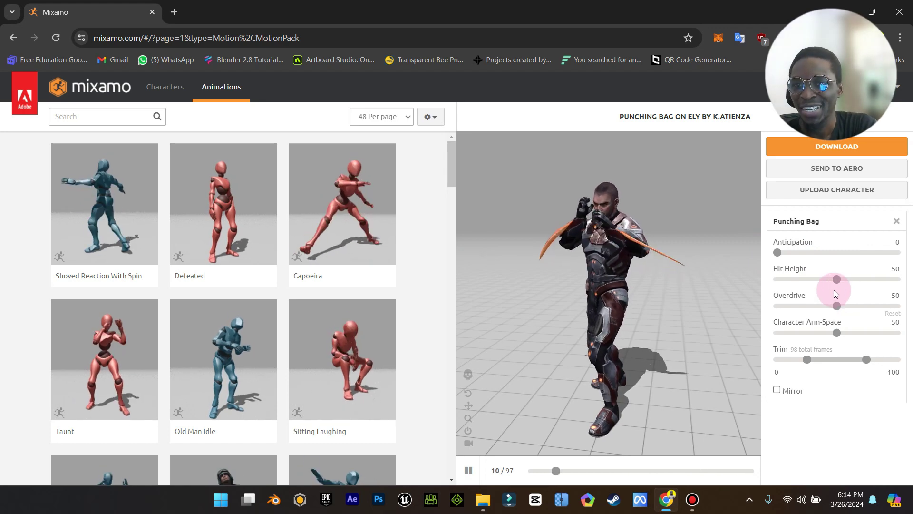
- Test several Hit Height values on the Punching Bag animation and settle on 68
drag(837, 280, 878, 284)
click(877, 280)
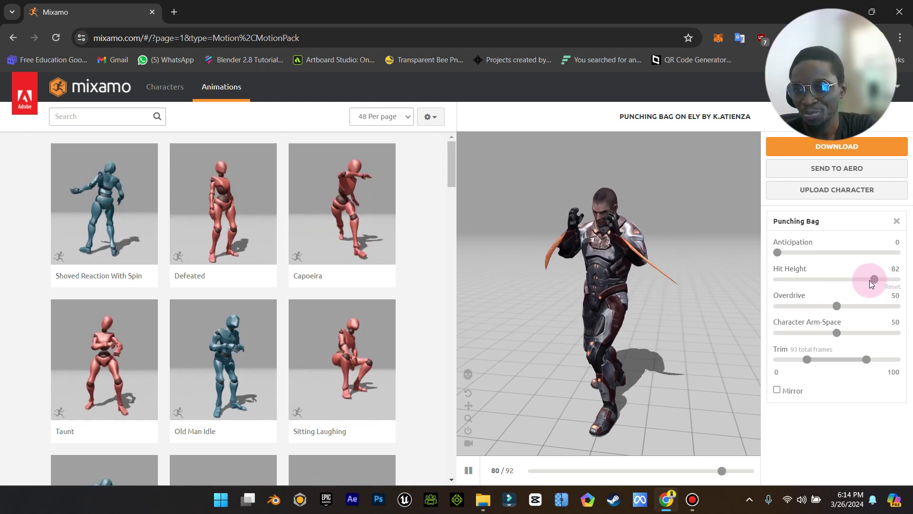
drag(873, 281, 836, 281)
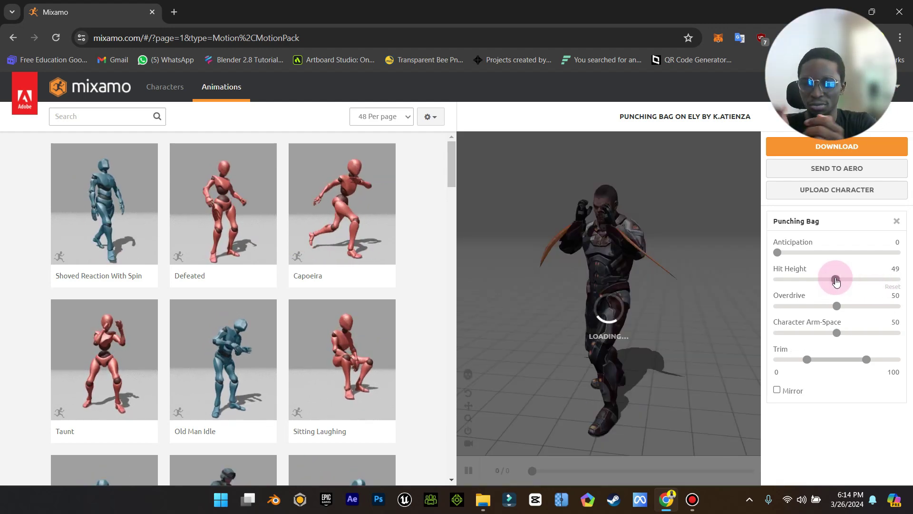
click(859, 281)
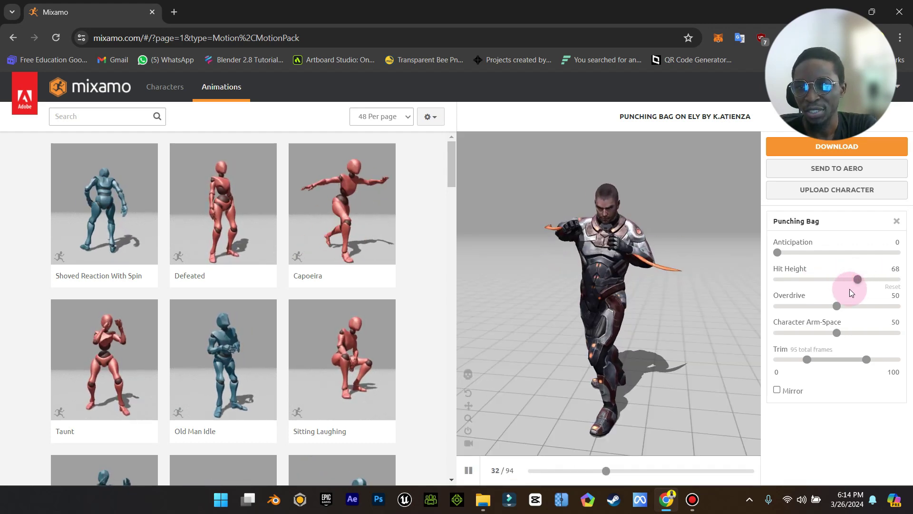
- Compare low and high Overdrive speeds for the Punching Bag animation and set Overdrive to 64
drag(838, 309, 883, 307)
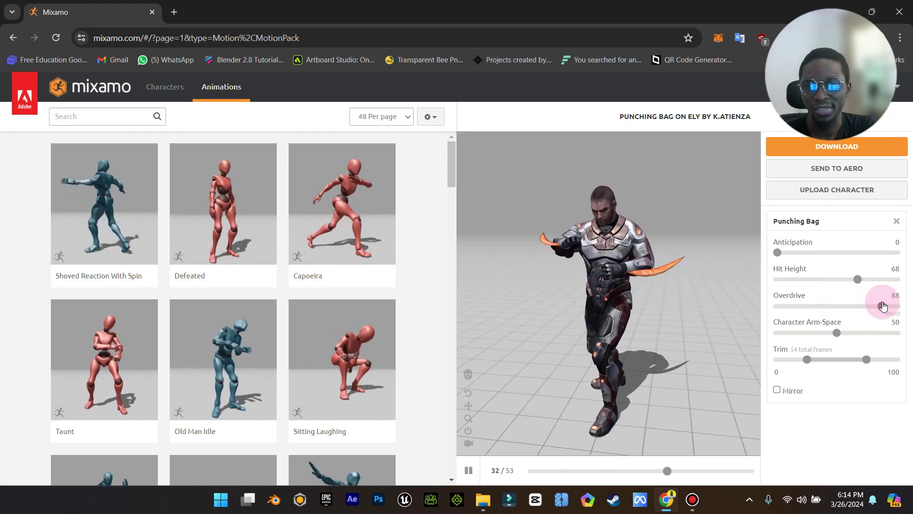
drag(882, 307, 747, 306)
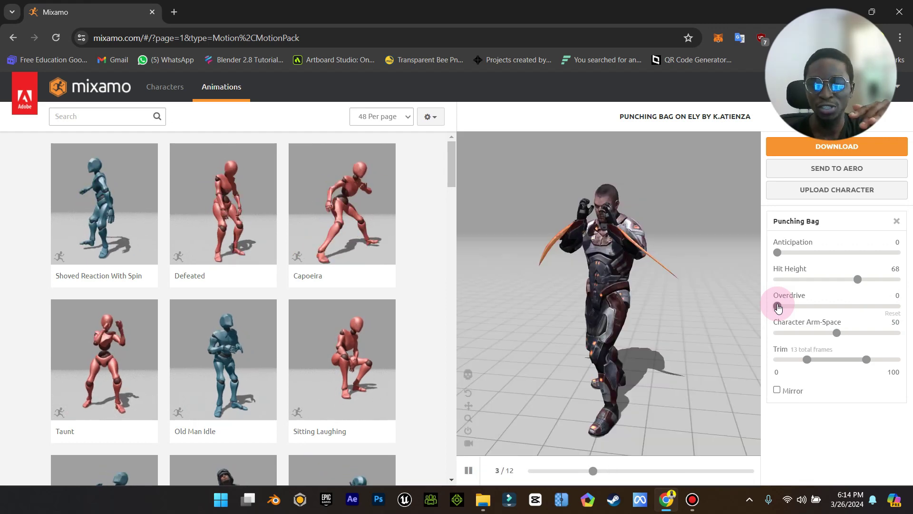
drag(778, 307, 896, 307)
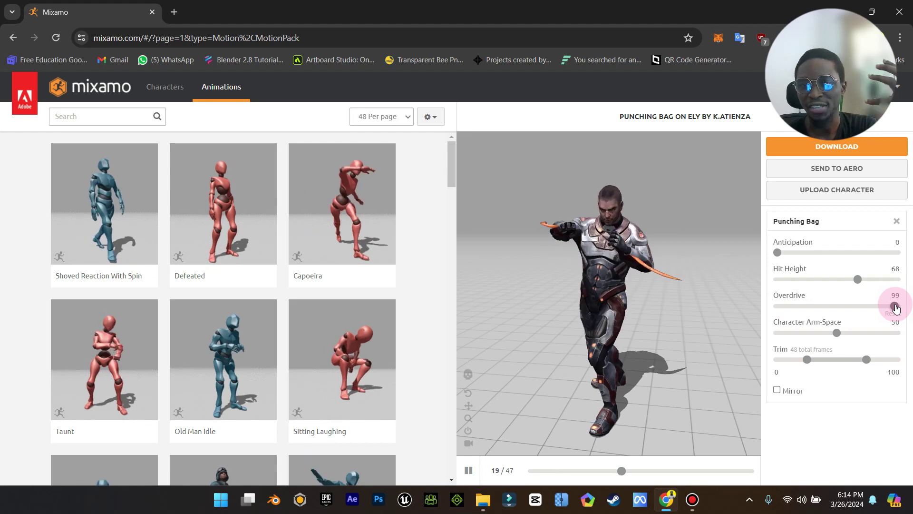
drag(896, 307, 869, 308)
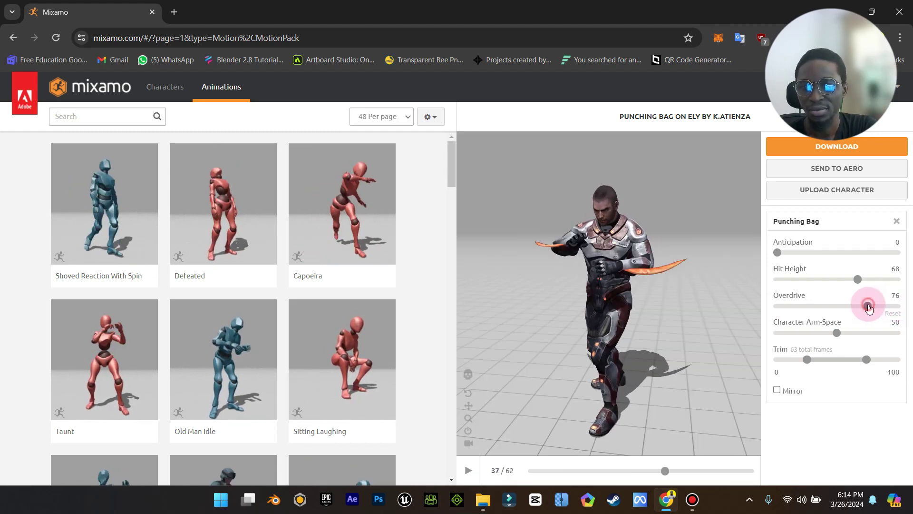
drag(868, 308, 854, 310)
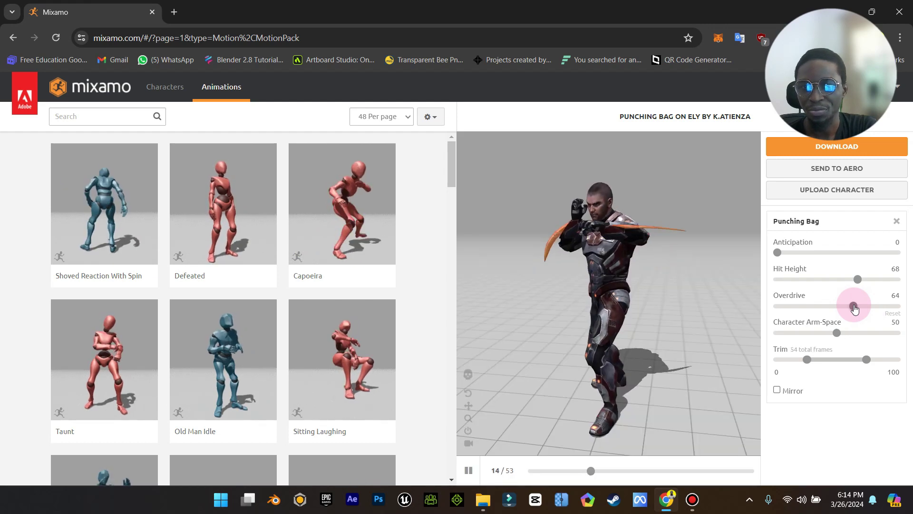
- Set the animation's Character Arm-Space to 45 and widen its trim range to -50 through 150
drag(836, 333, 866, 335)
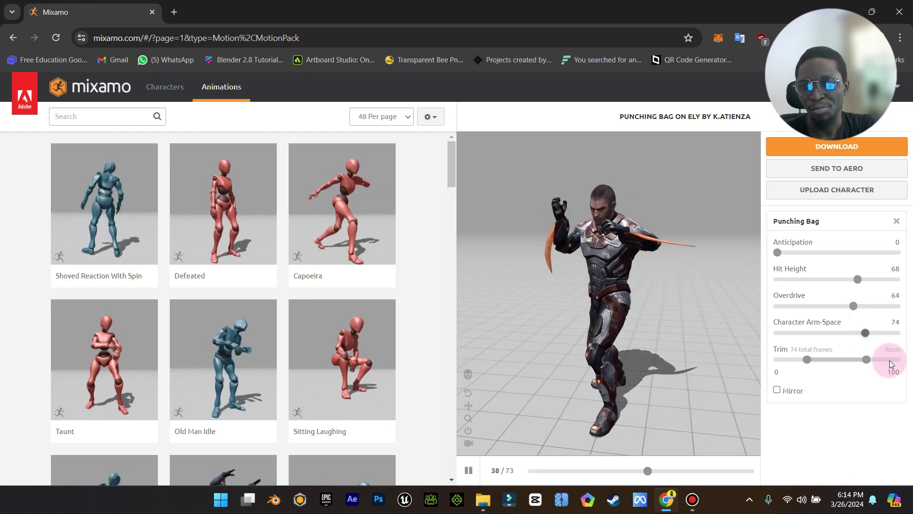
drag(862, 332, 832, 334)
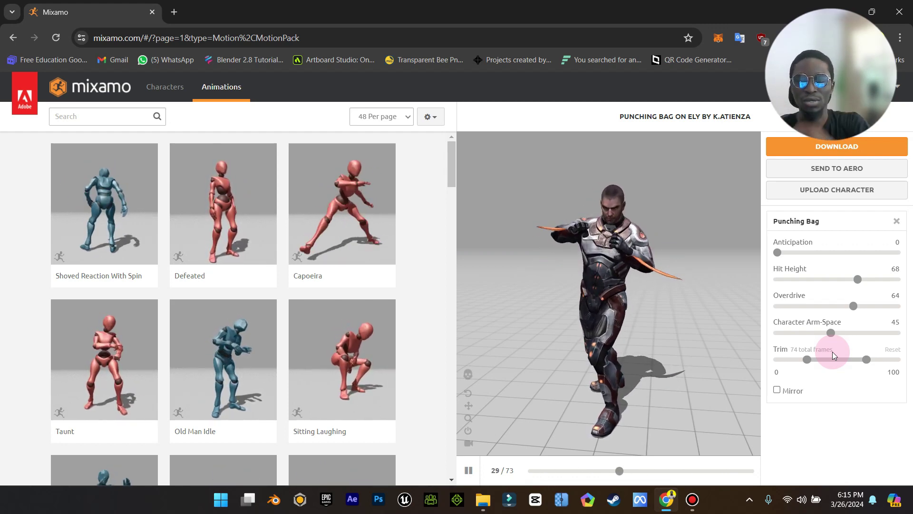
drag(808, 358, 746, 361)
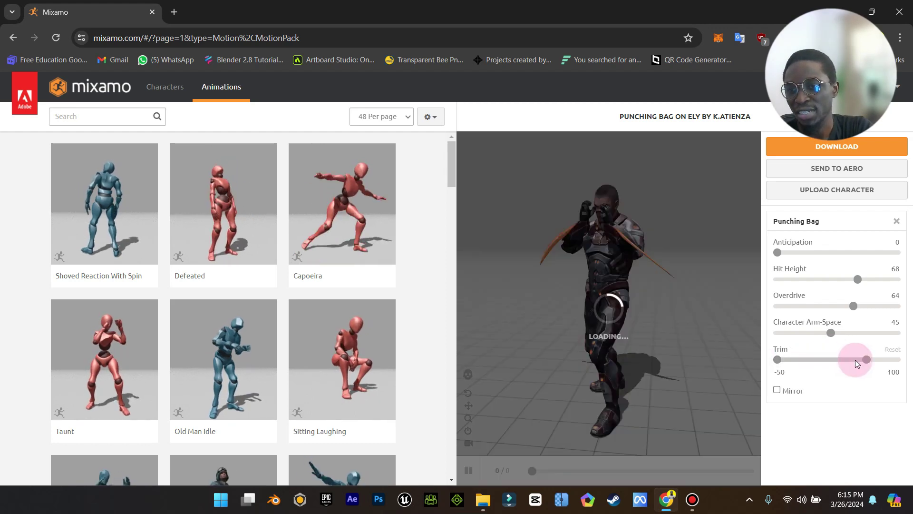
drag(868, 364, 912, 375)
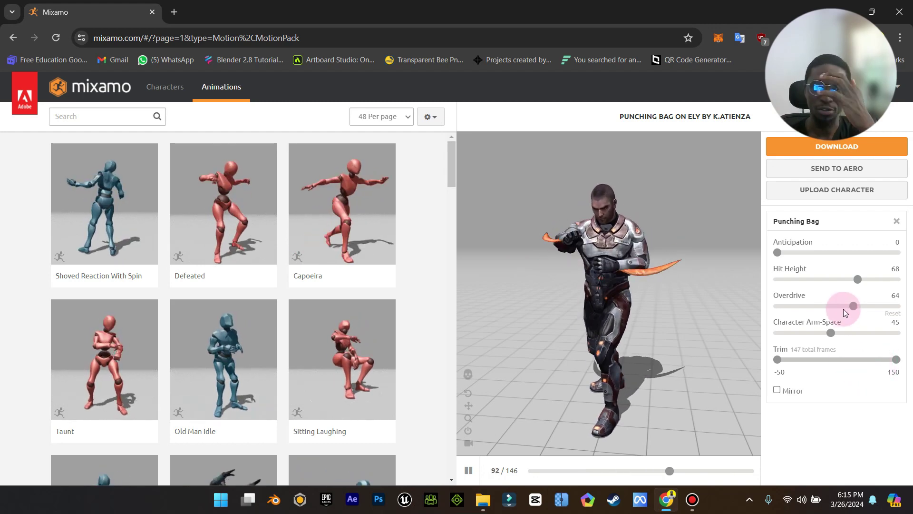
- Download the animated Ely character as FBX Binary (.fbx) with skin and check the recent download history
drag(865, 19, 402, 11)
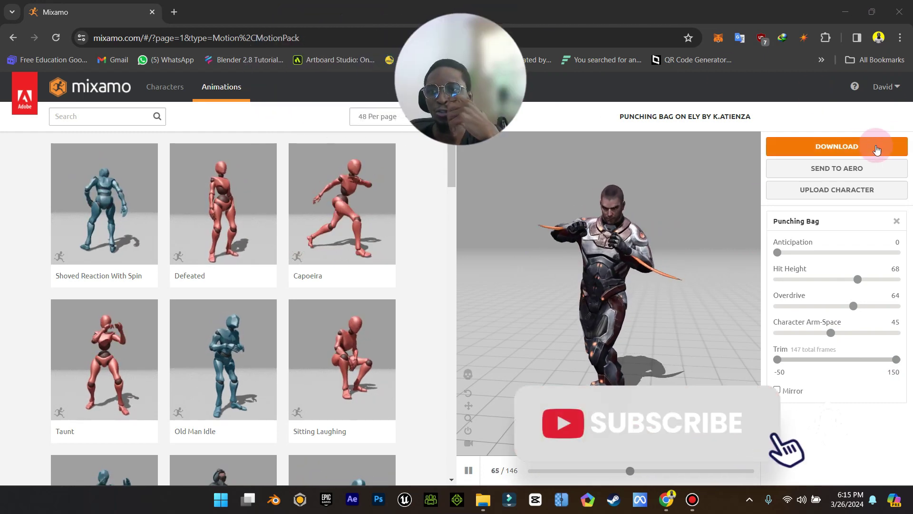
click(889, 145)
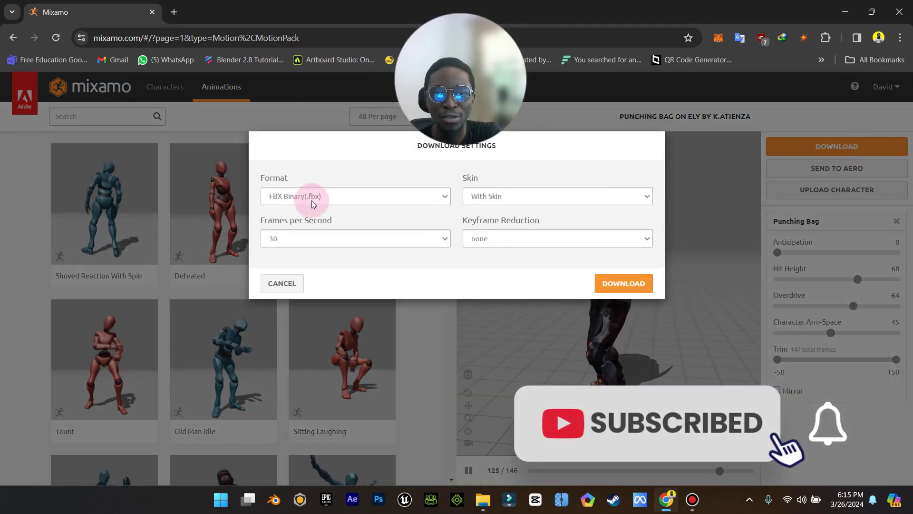
click(343, 198)
click(305, 206)
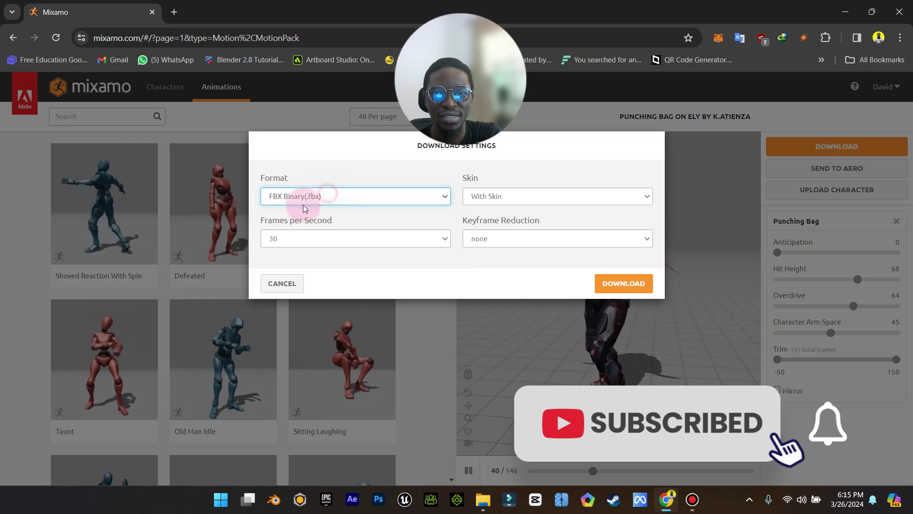
click(578, 203)
click(550, 190)
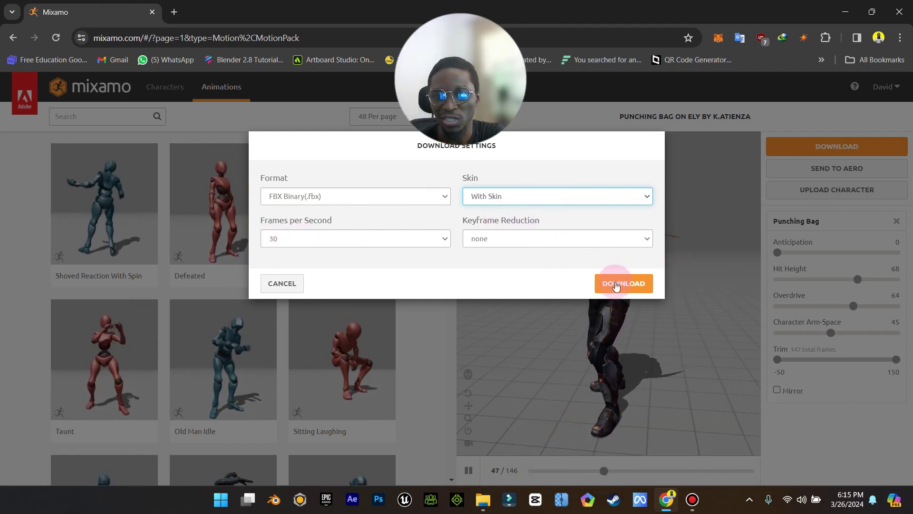
click(615, 284)
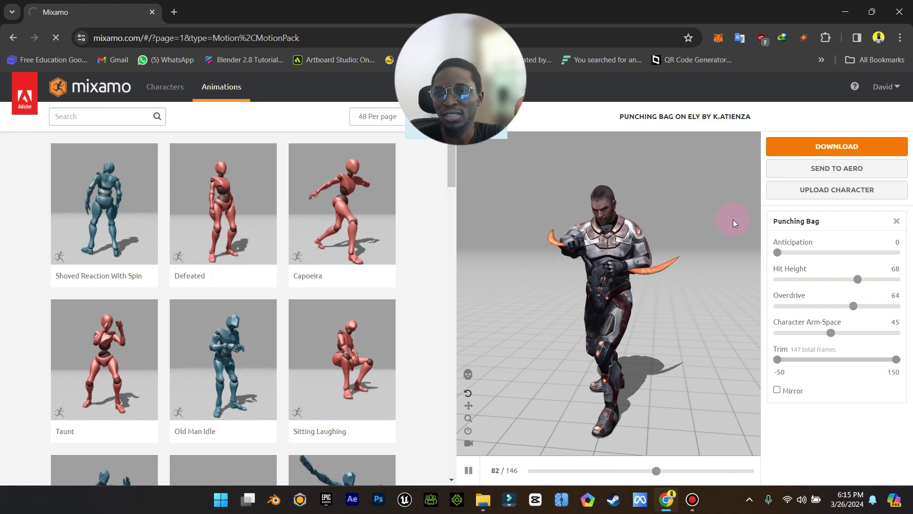
click(838, 37)
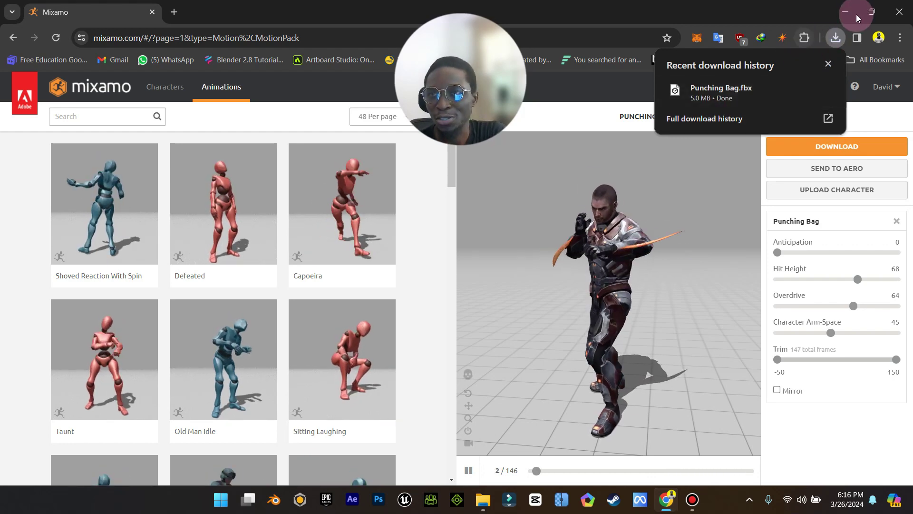
- Minimize the browser, launch Blender, and dismiss its splash screen to start from the default scene
click(855, 17)
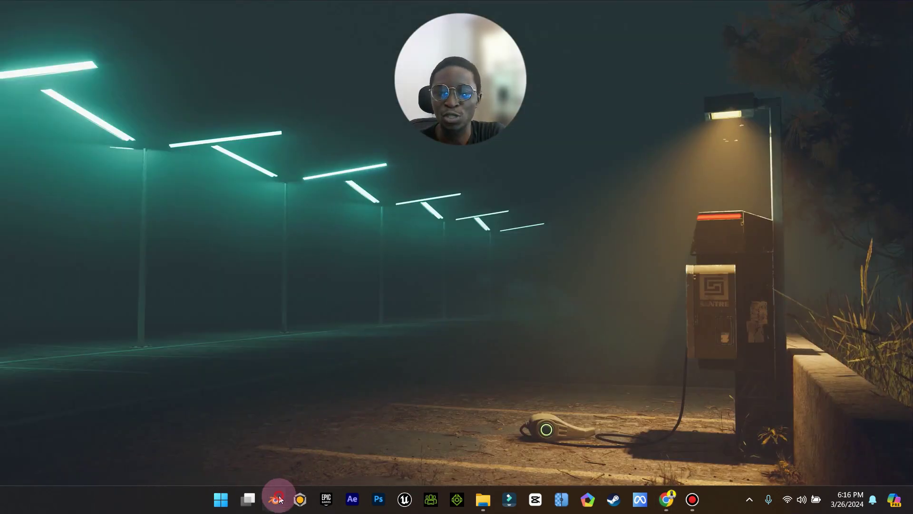
click(280, 499)
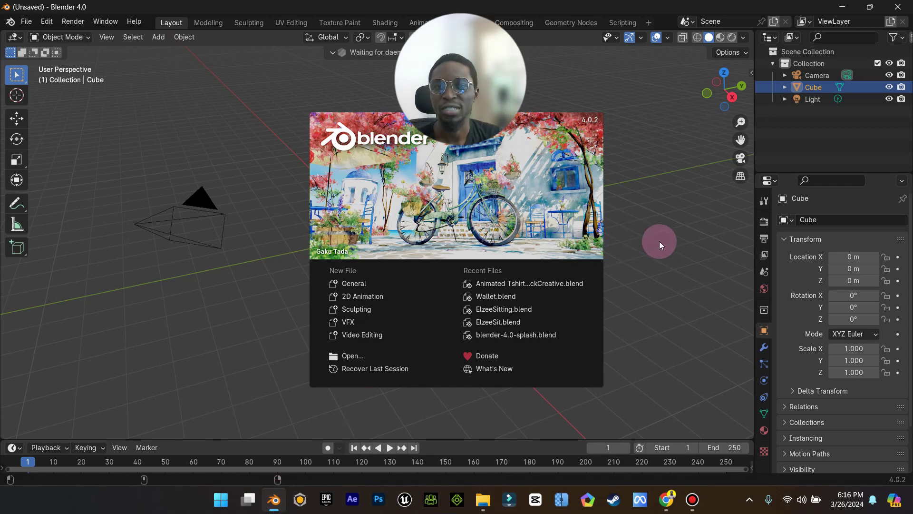
click(601, 259)
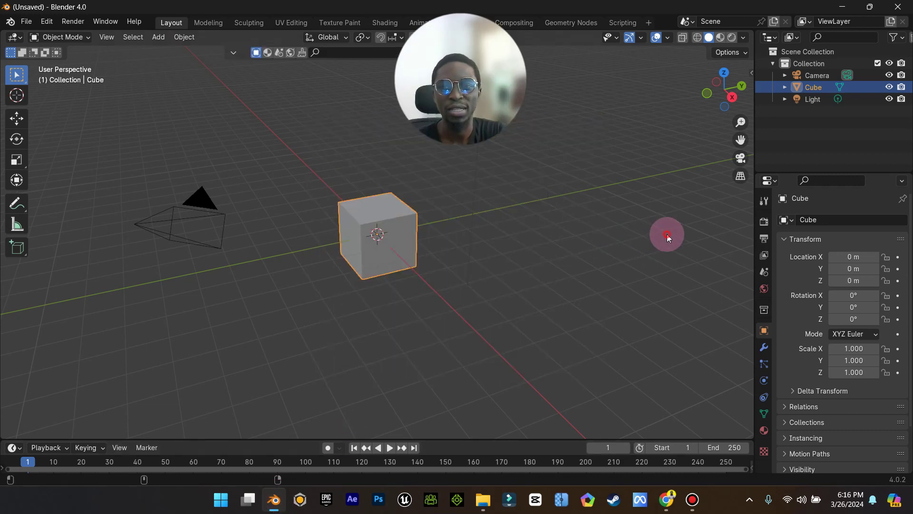
- Delete the default camera, cube and light from the scene
drag(618, 309, 175, 161)
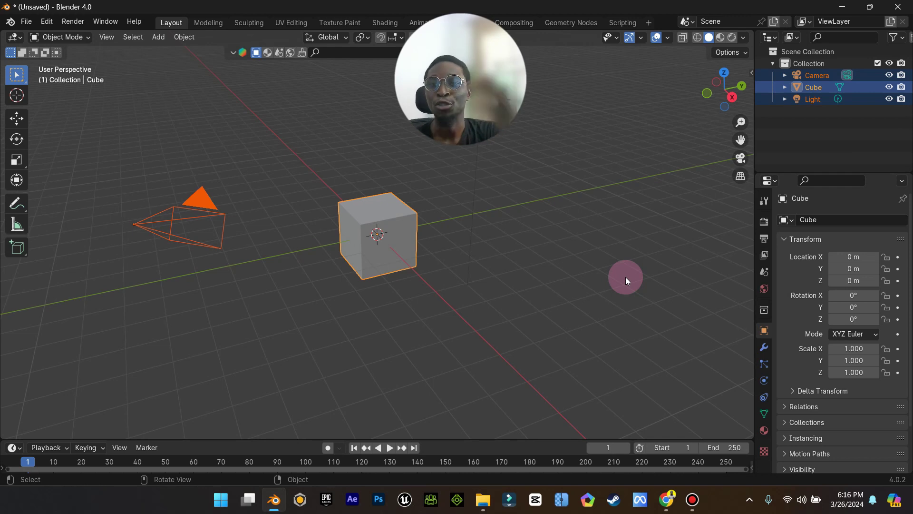
drag(544, 292, 168, 179)
key(Delete)
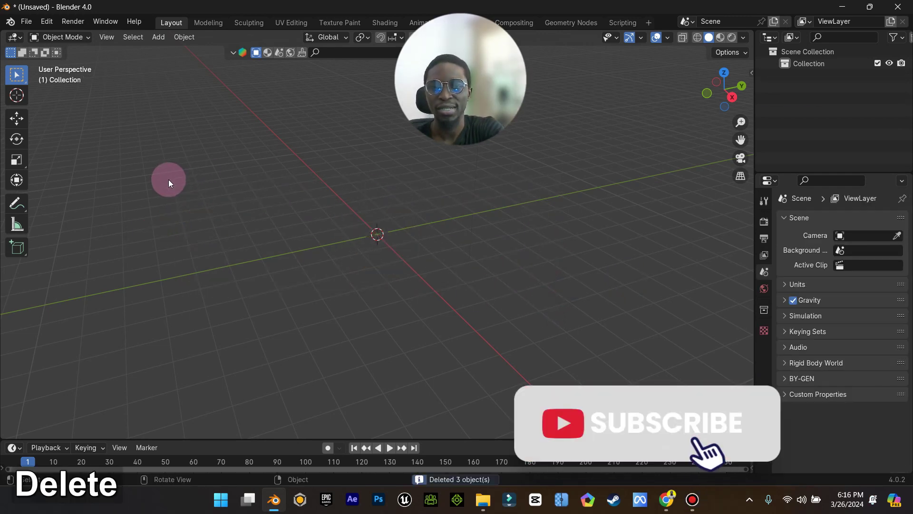
- Start an FBX import and select Punching Bag.fbx in the Downloads folder
click(28, 22)
mouse_move(86, 189)
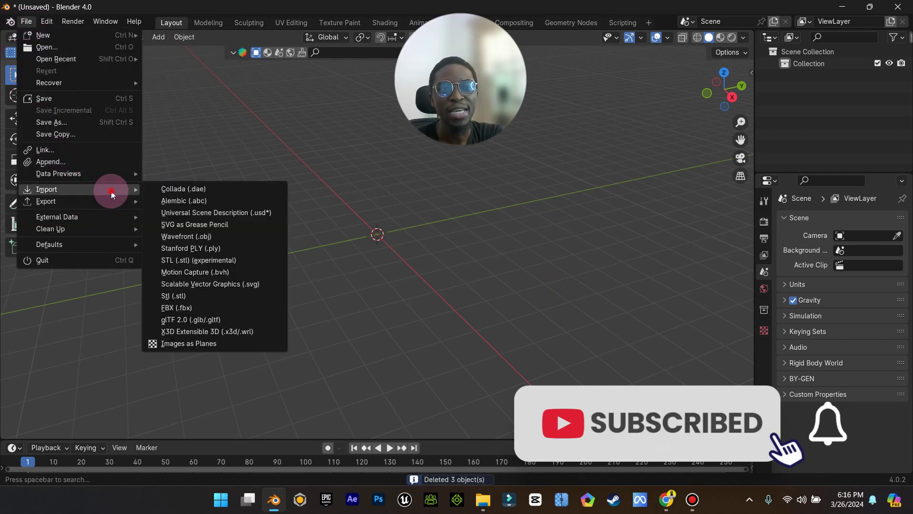
click(184, 309)
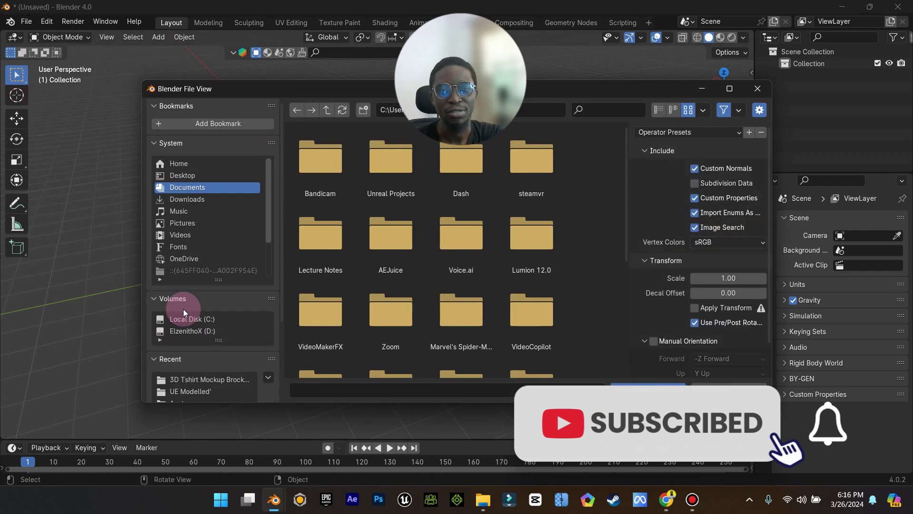
click(206, 199)
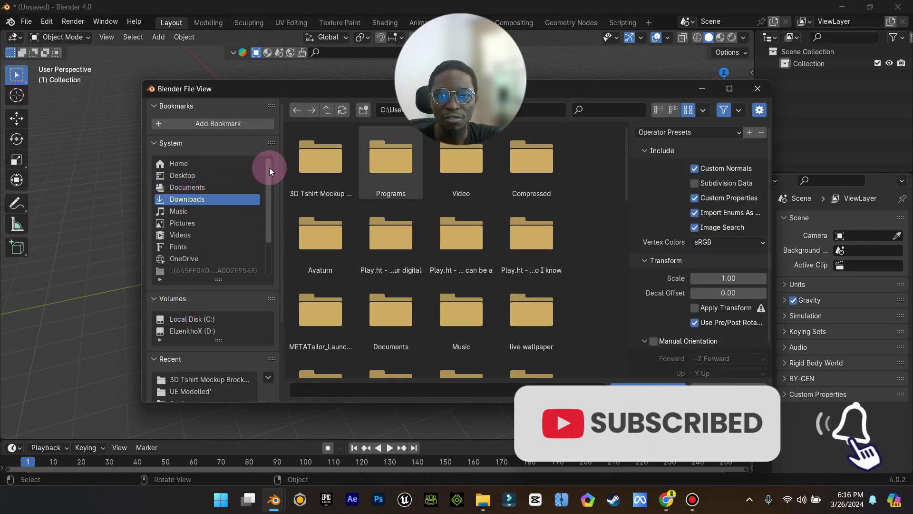
drag(624, 185, 639, 301)
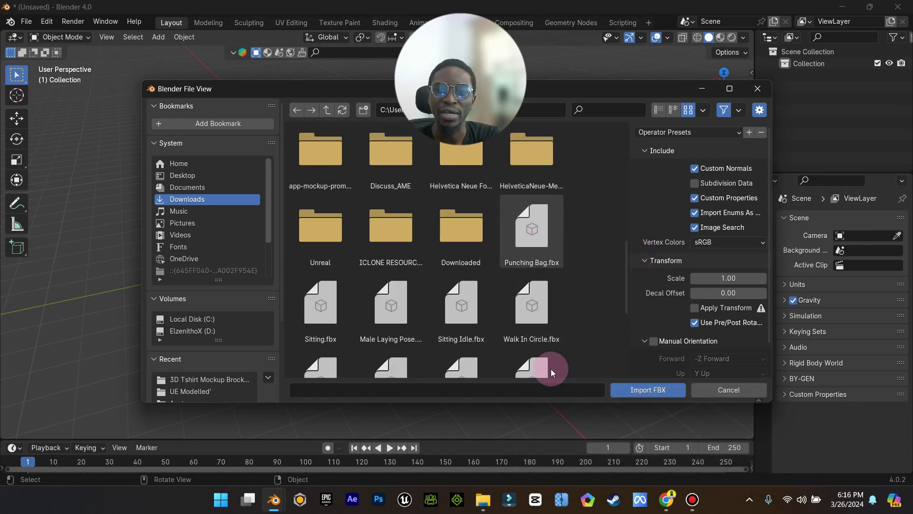
click(543, 246)
- Review the transform, Animation and Armature import options, keep their defaults, and import the selected Punching Bag.fbx
scroll(709, 277, down, 2)
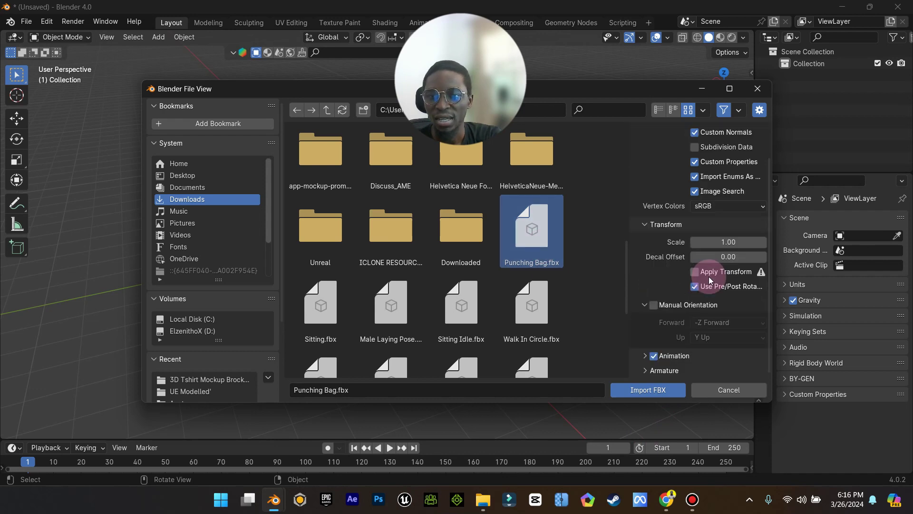
click(645, 356)
scroll(656, 333, down, 1)
click(648, 335)
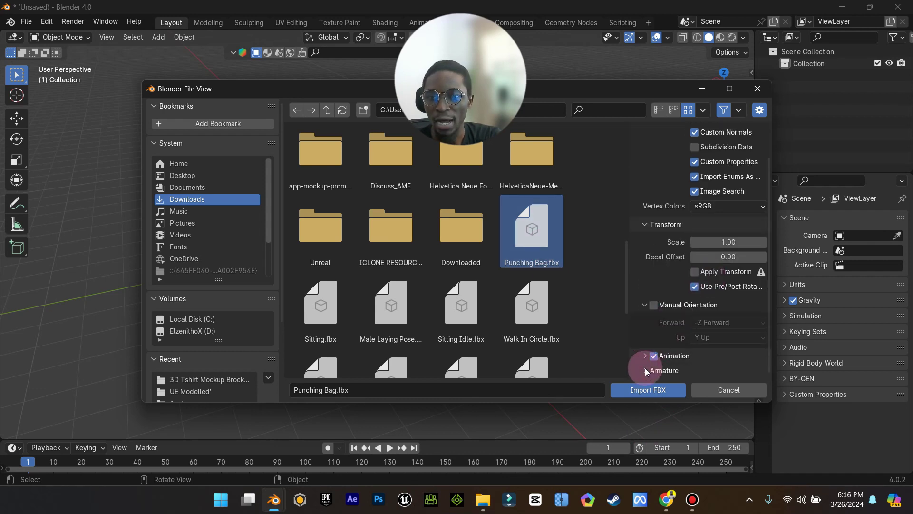
click(646, 370)
scroll(661, 349, down, 4)
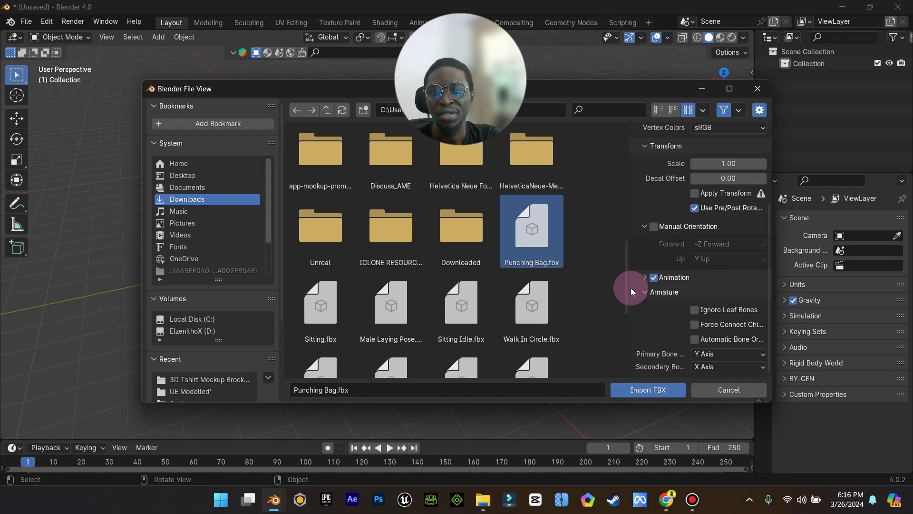
scroll(663, 265, up, 5)
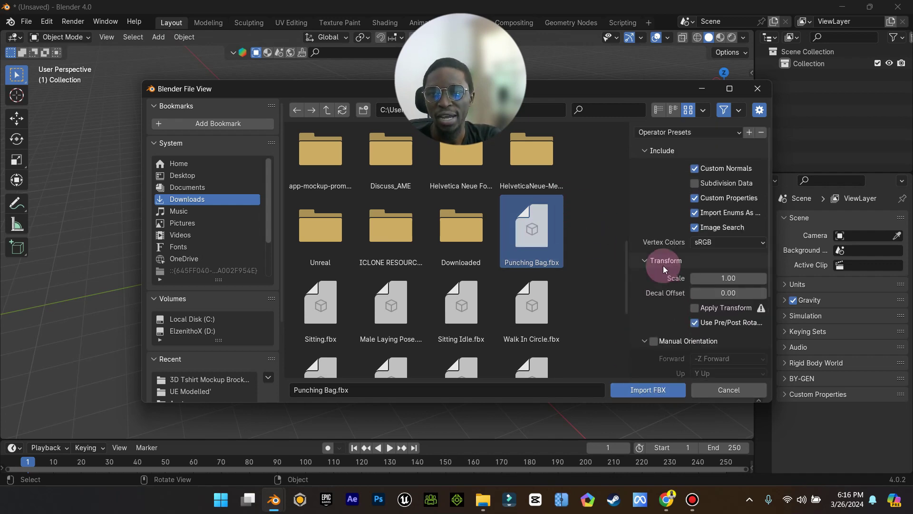
click(647, 389)
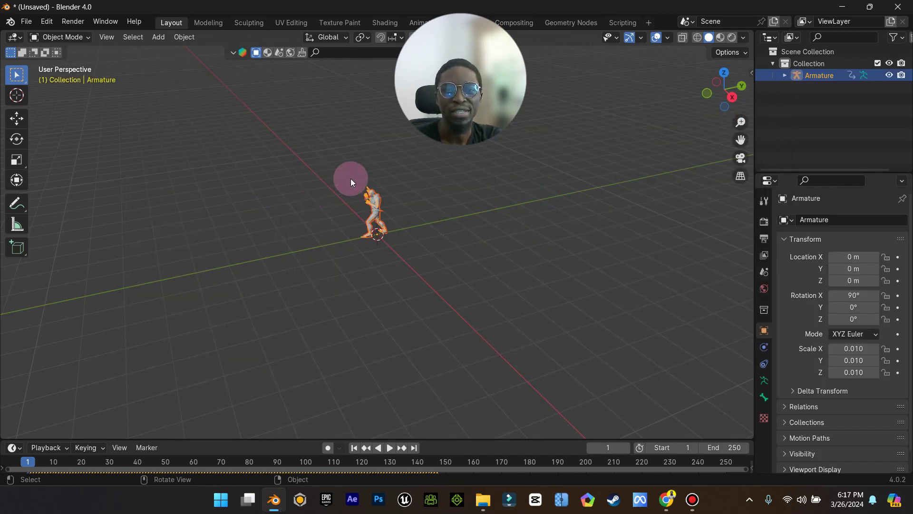
- Frame the imported character from the front and switch the viewport to Material Preview shading
drag(740, 140, 749, 239)
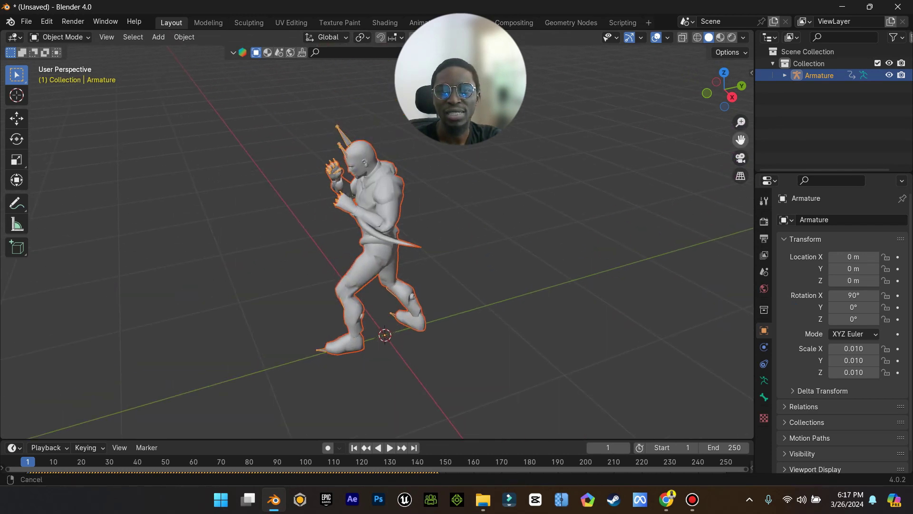
scroll(372, 169, up, 3)
middle_drag(372, 170, 373, 209)
scroll(373, 209, down, 1)
drag(738, 142, 748, 134)
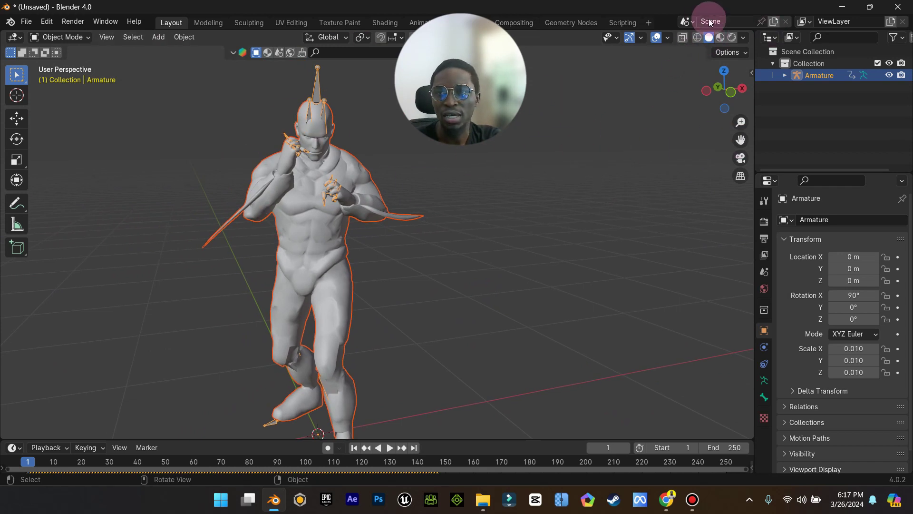
click(721, 38)
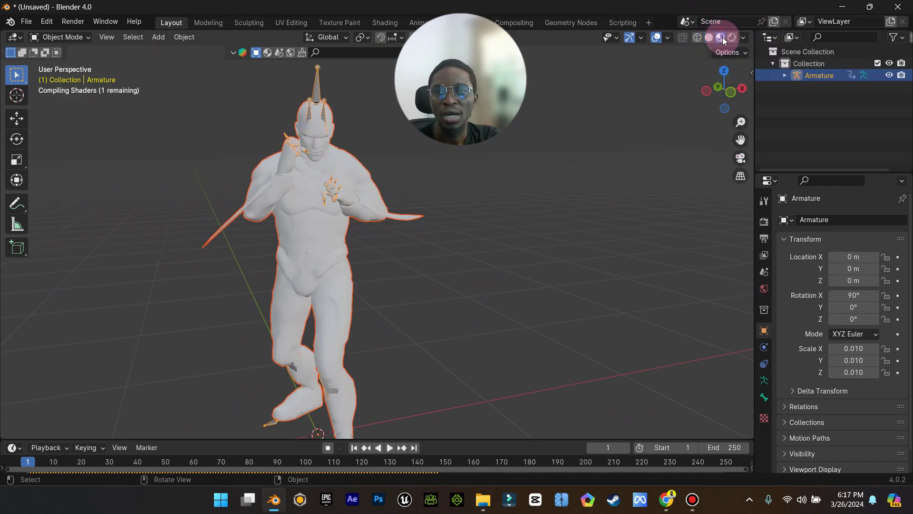
middle_drag(570, 223, 444, 312)
- Enlarge the timeline to expose the keyframes, play back the character's animation, and stop it at frame 131
click(389, 448)
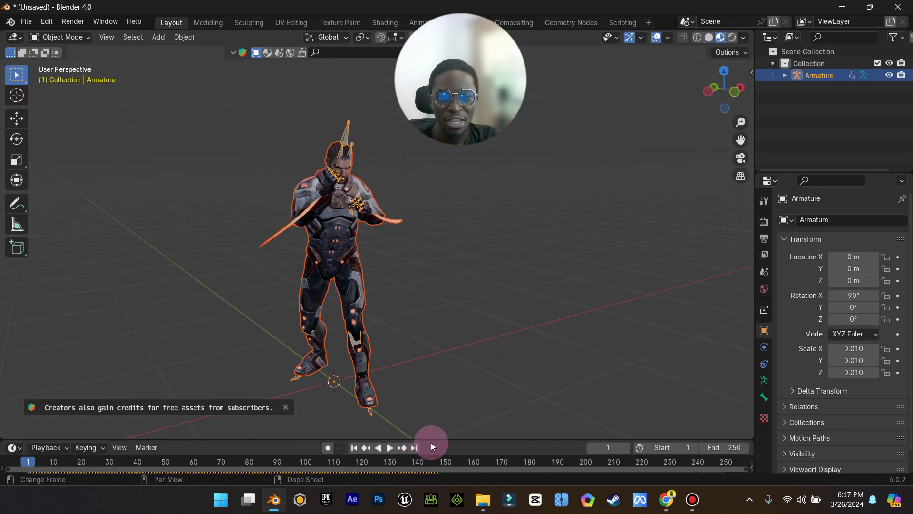
drag(433, 441, 444, 399)
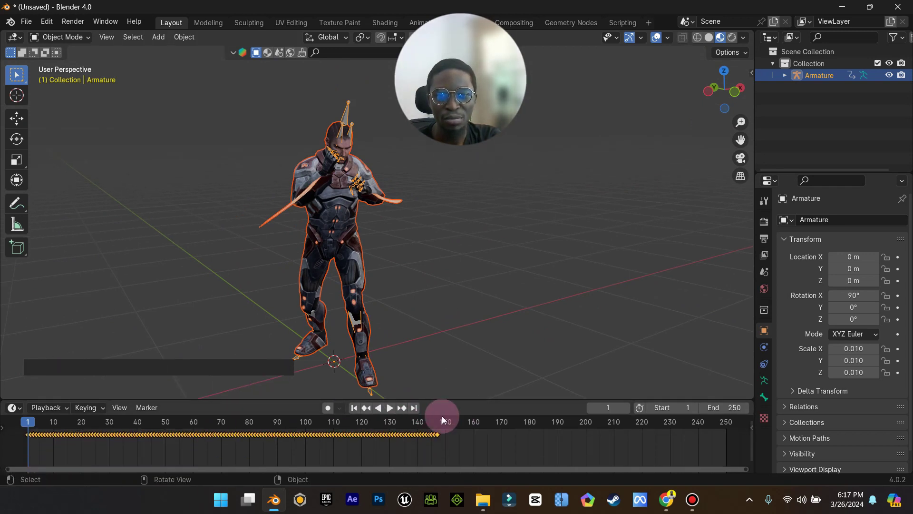
click(388, 409)
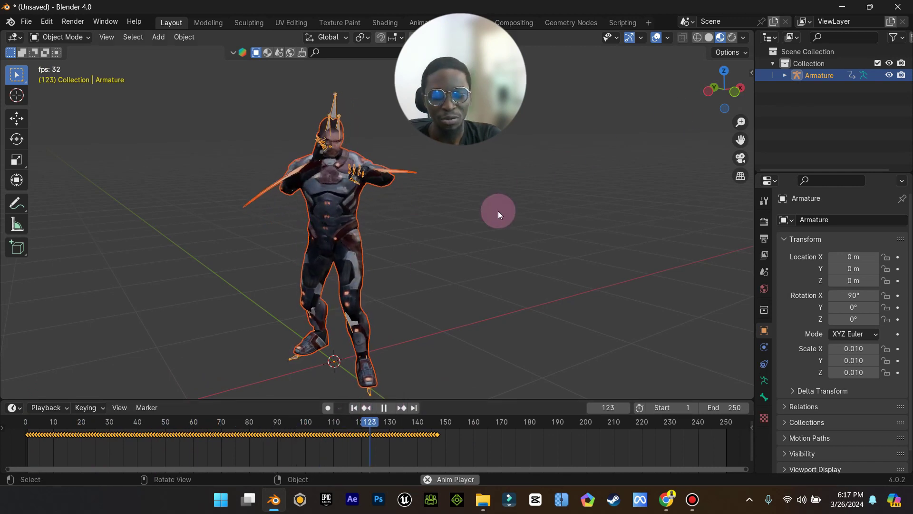
key(space)
- Set the render engine to Cycles and switch the viewport to Rendered shading
click(762, 221)
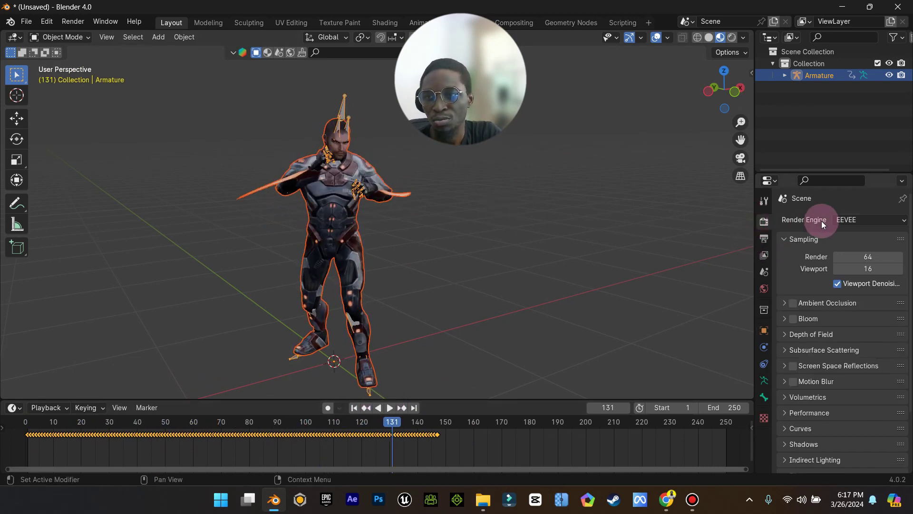
click(838, 222)
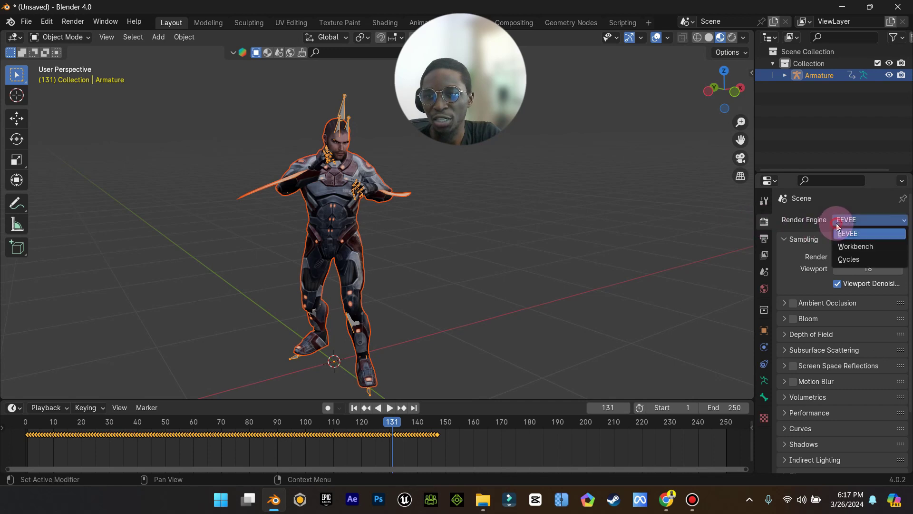
click(848, 258)
click(856, 248)
click(855, 276)
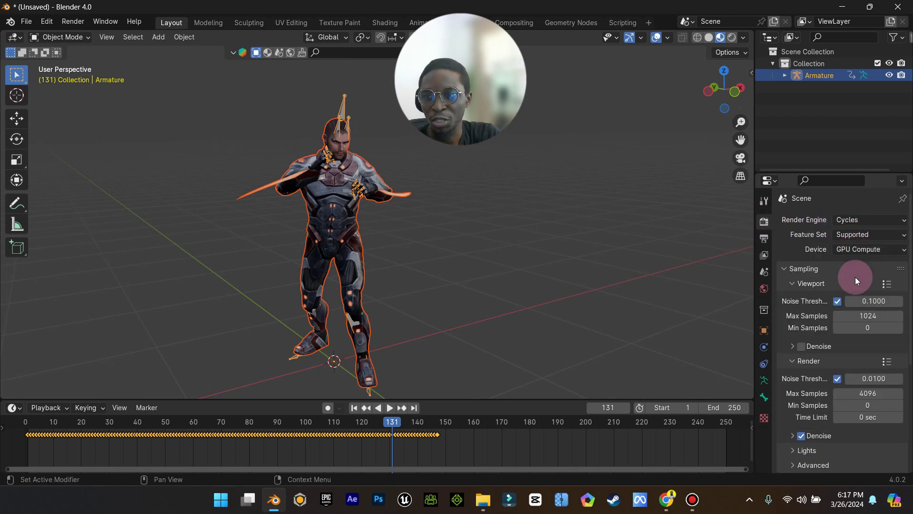
click(732, 38)
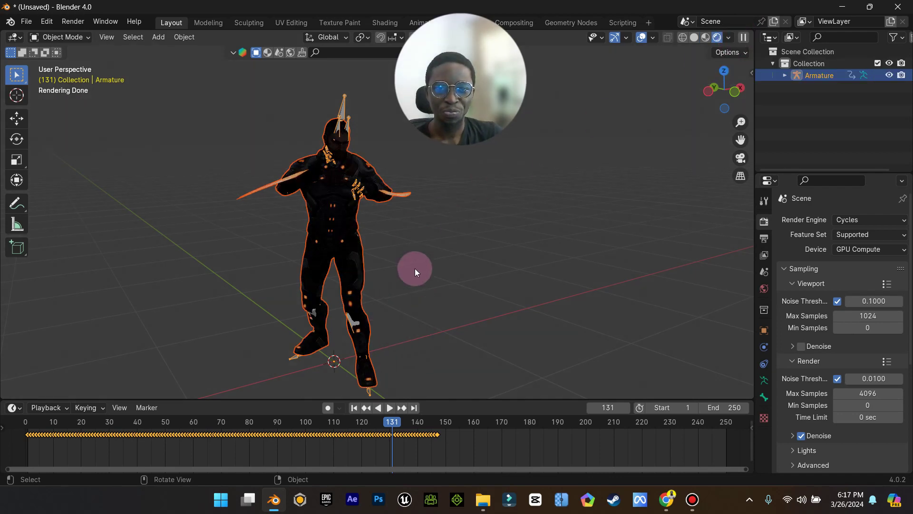
middle_drag(494, 263, 767, 138)
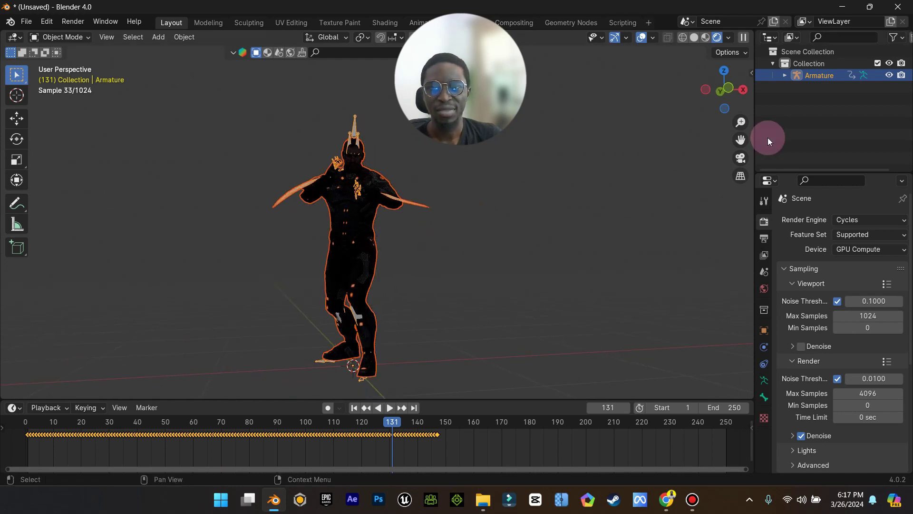
drag(740, 139, 711, 142)
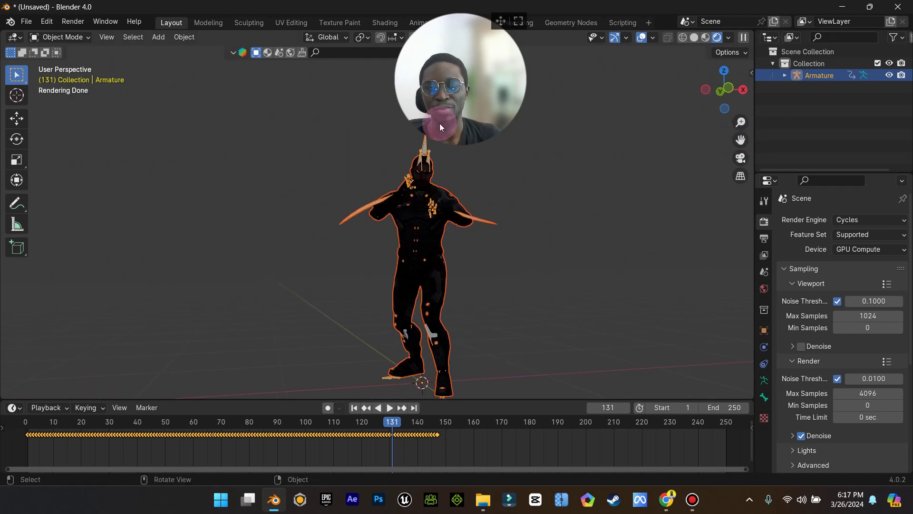
- Deselect the armature and add a point light to the scene
drag(500, 21, 815, 99)
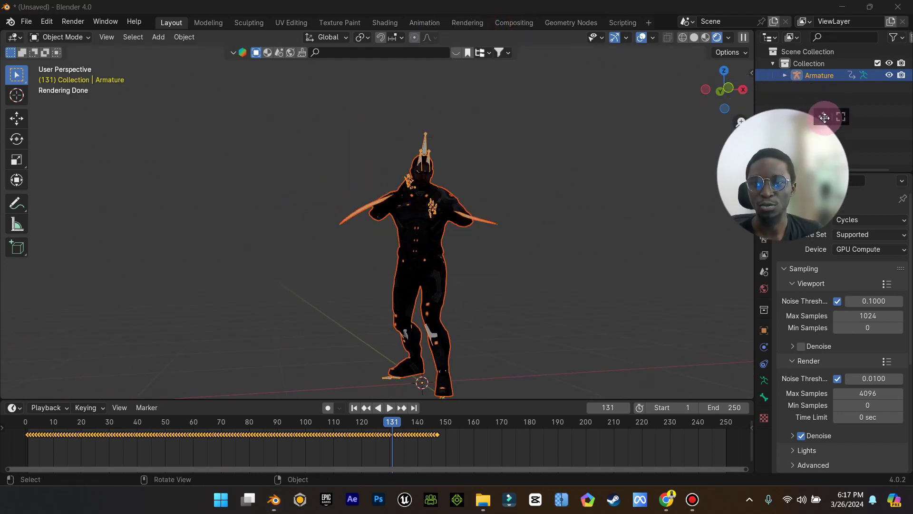
click(526, 187)
key(shift+a)
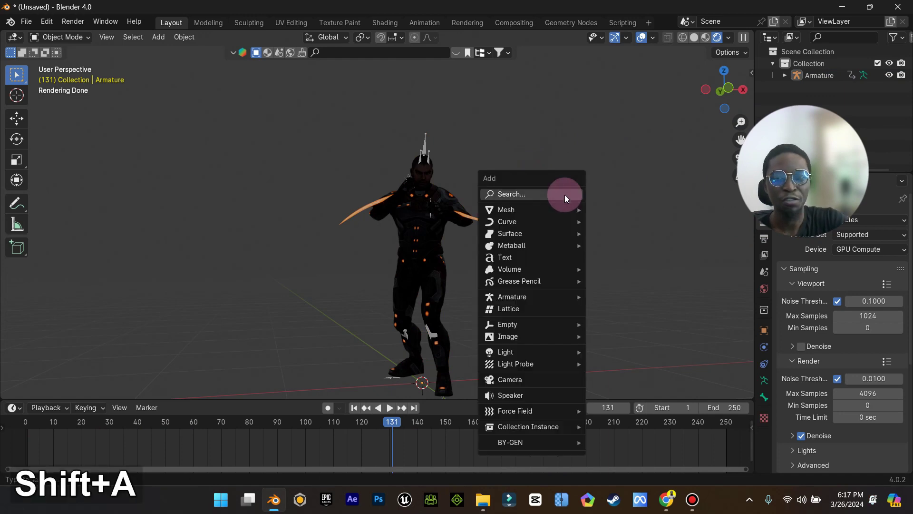
mouse_move(563, 336)
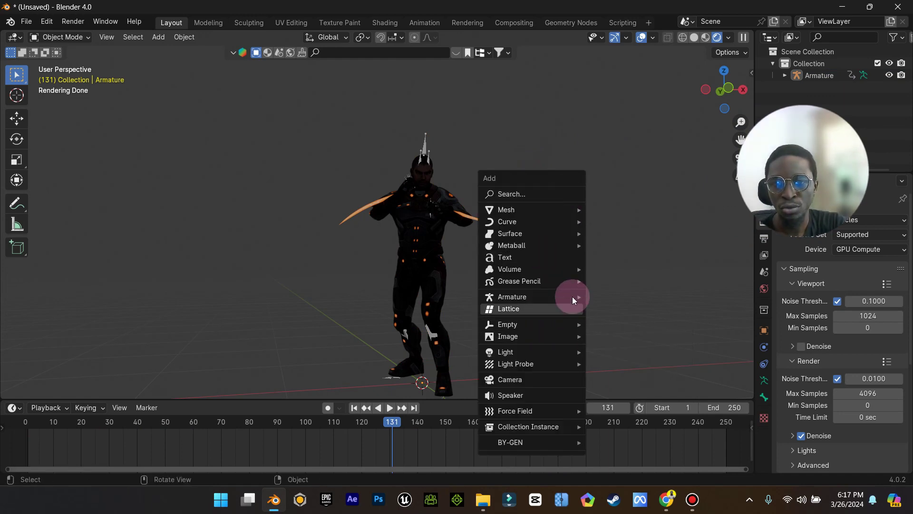
mouse_move(566, 352)
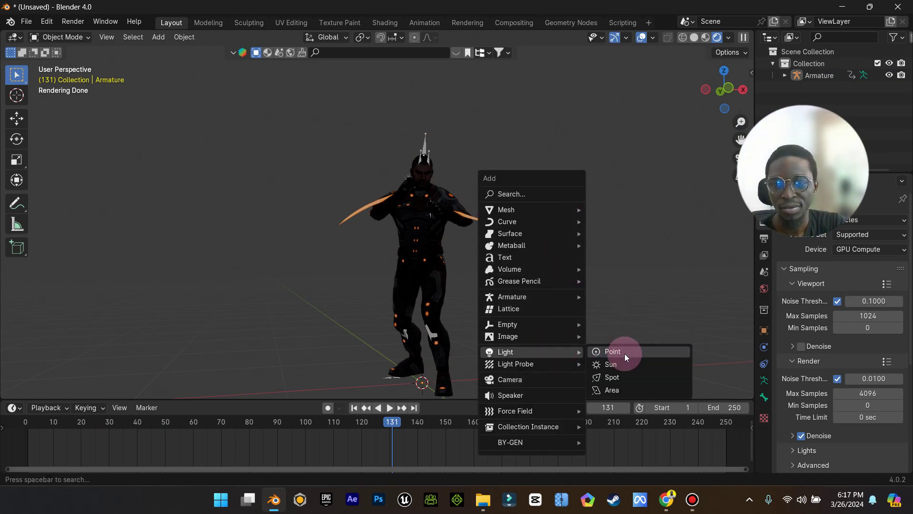
click(624, 353)
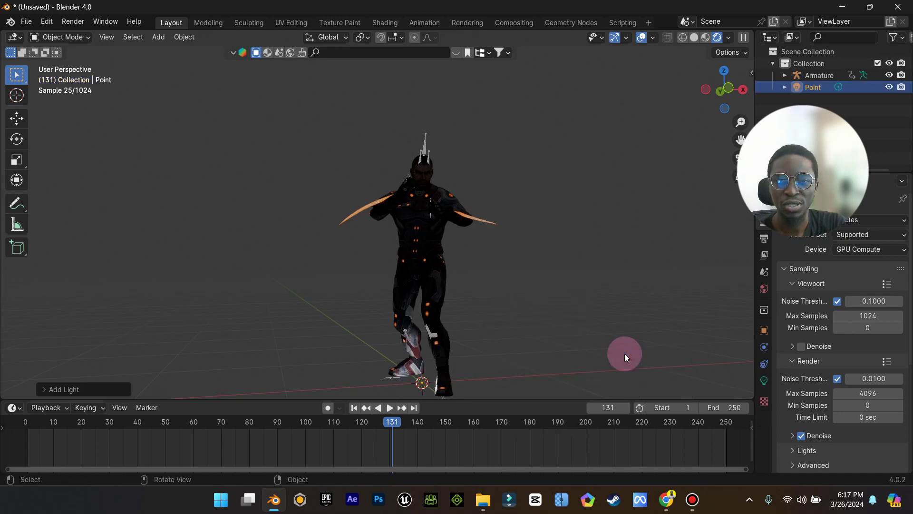
- Move the point light up above the character's head and scale it up
click(17, 117)
drag(424, 345, 460, 60)
key(s)
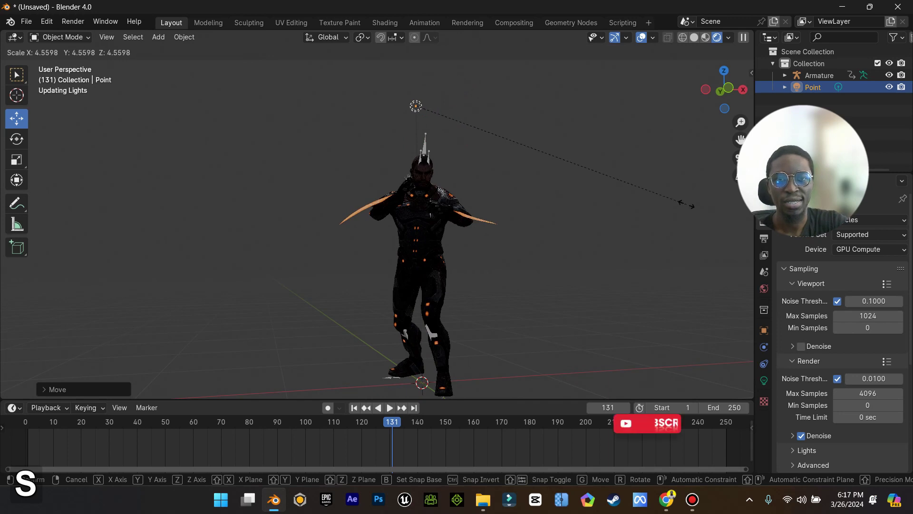
click(732, 238)
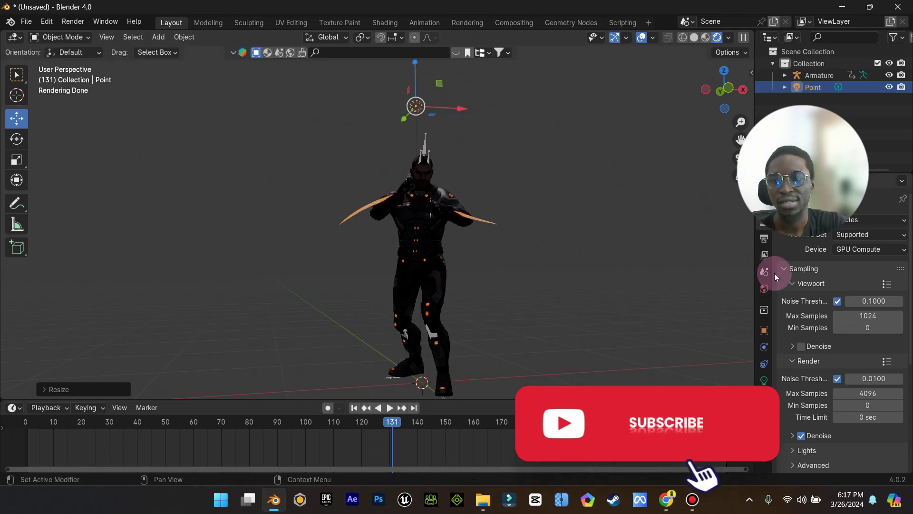
- Set the point light's power to 10000 W in its light properties
click(765, 380)
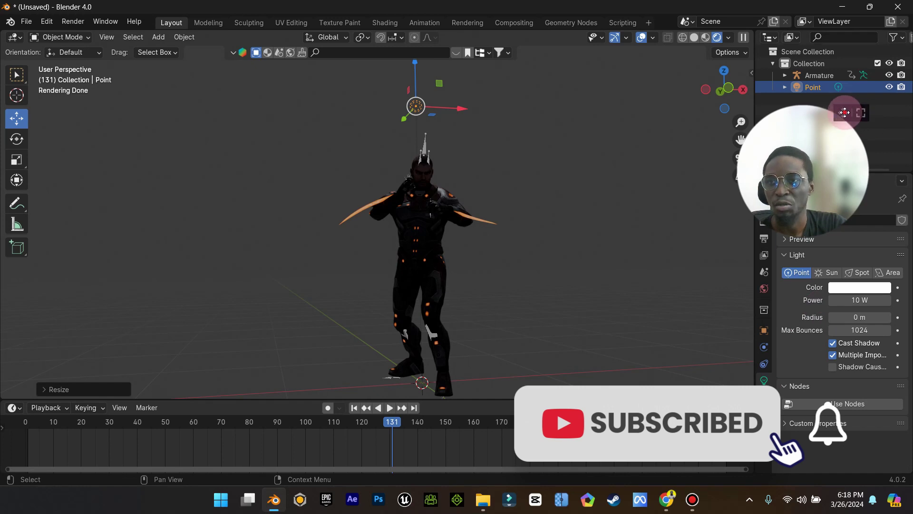
drag(845, 112, 143, 24)
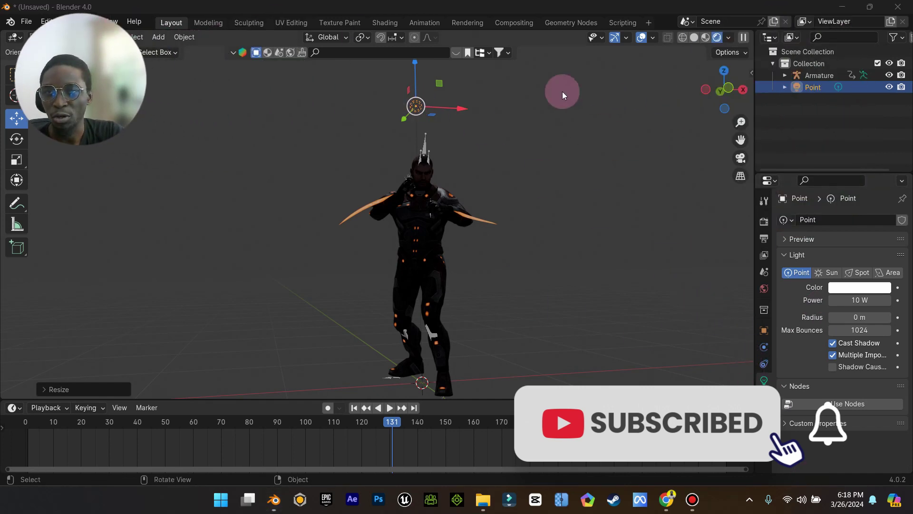
click(860, 300)
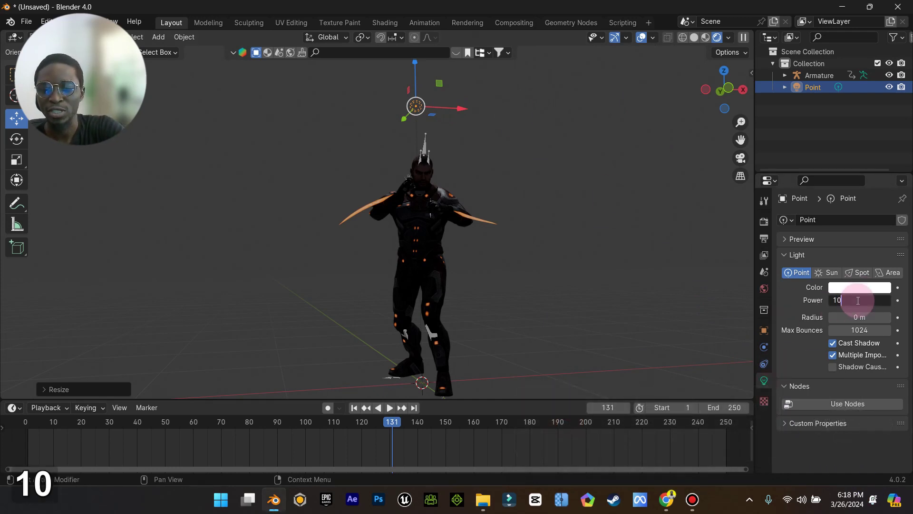
key(Return)
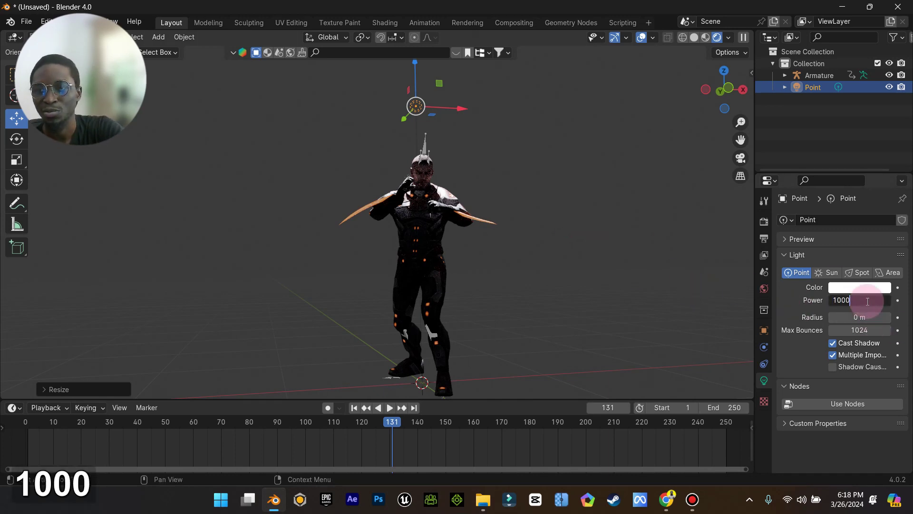
key(Return)
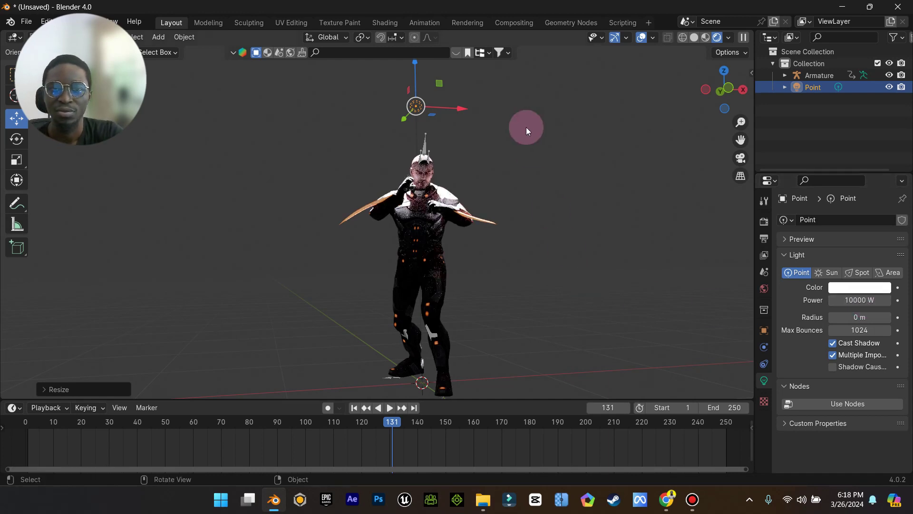
- Raise the point light further above the character's head and set its radius to 0.86 m
drag(466, 111, 413, 47)
click(410, 68)
click(415, 105)
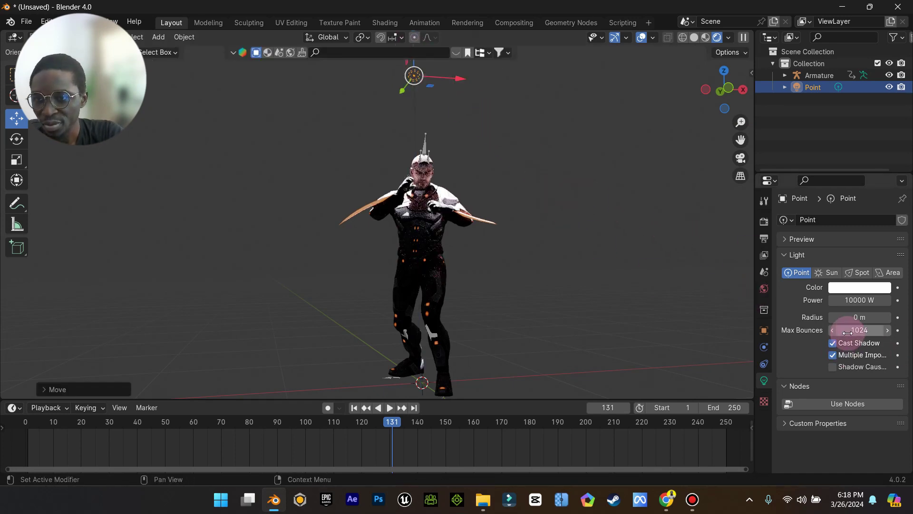
mouse_move(857, 317)
mouse_down()
mouse_move(857, 300)
mouse_move(897, 292)
mouse_move(858, 299)
mouse_up()
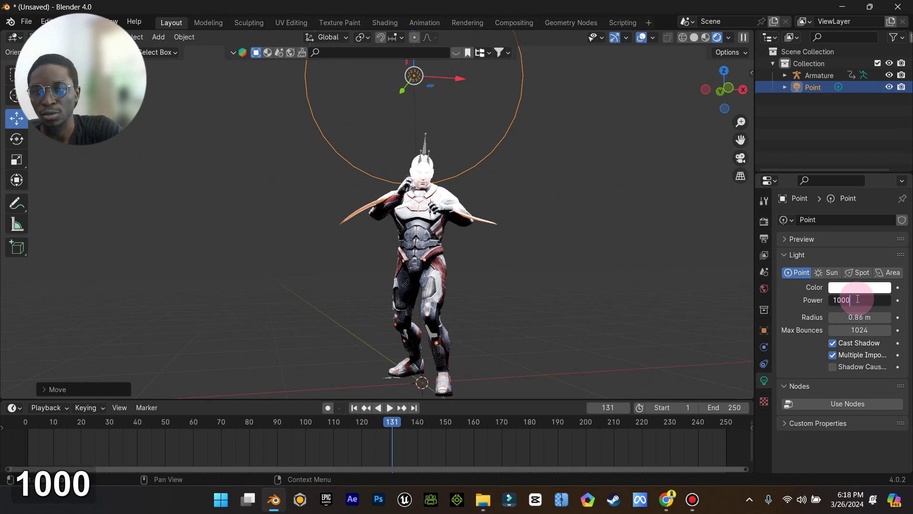
- Set the point light's power to 1000 W and raise the light further above the character's head
key(Return)
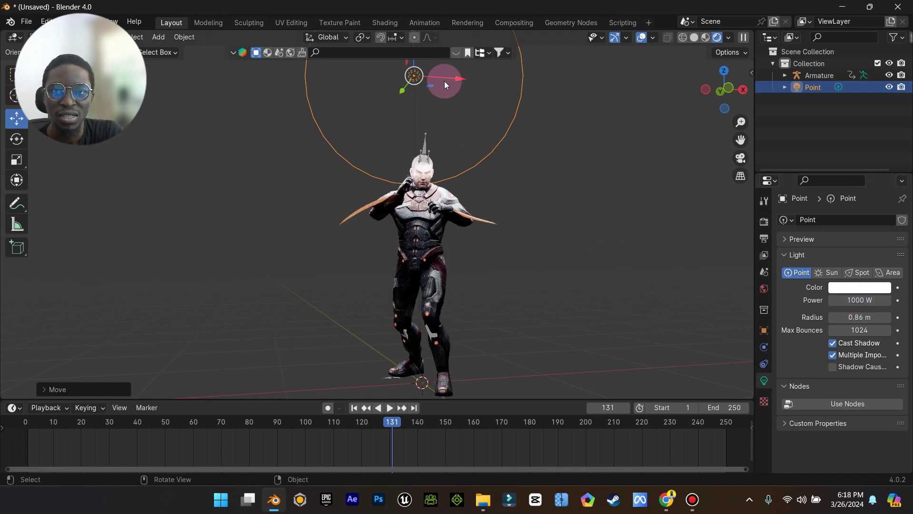
drag(436, 129, 403, 69)
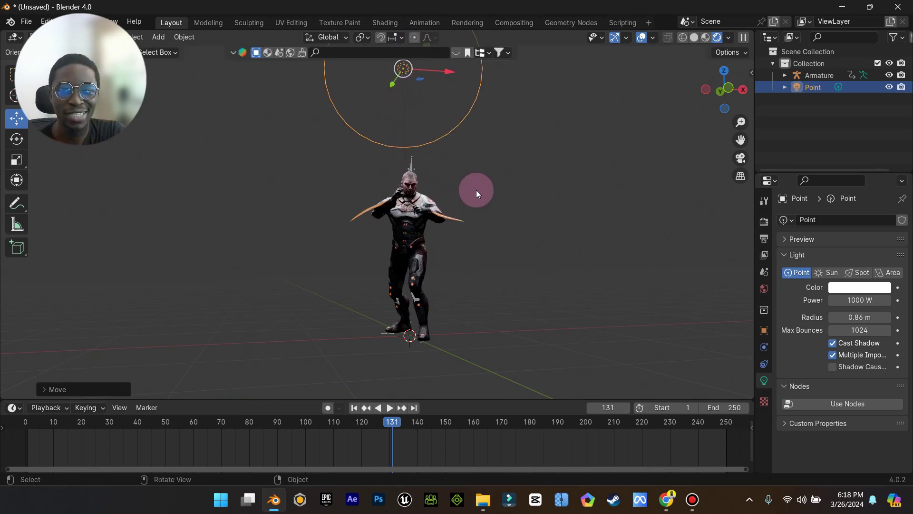
scroll(450, 254, up, 3)
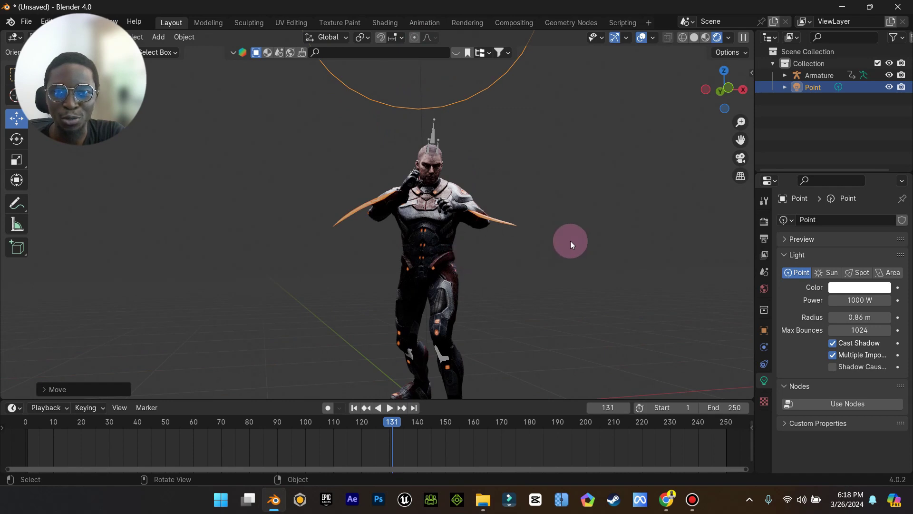
- Play the punching animation from the beginning in the rendered view, then stop it and return to frame 1
drag(396, 424, 31, 414)
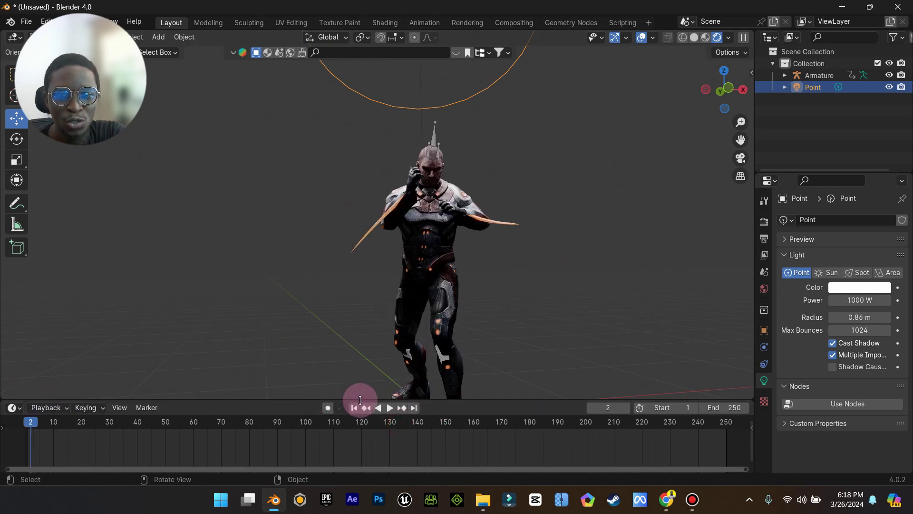
click(391, 411)
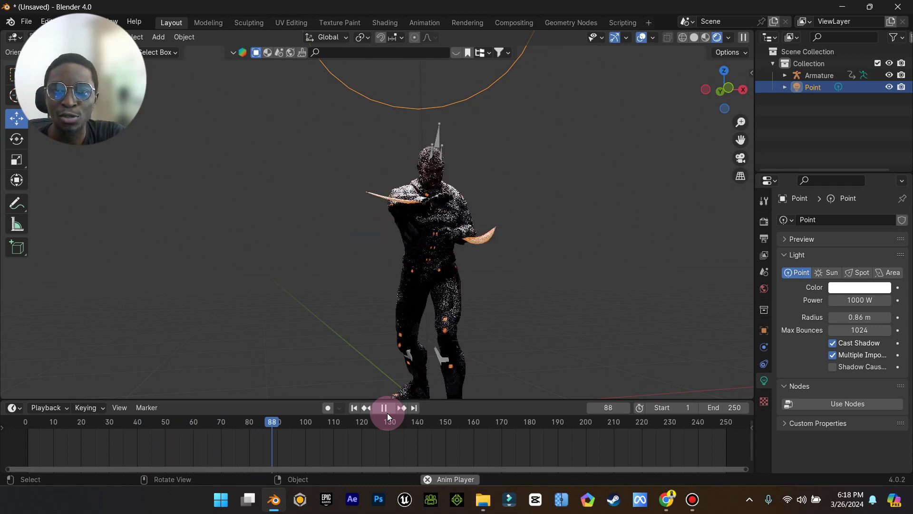
click(385, 410)
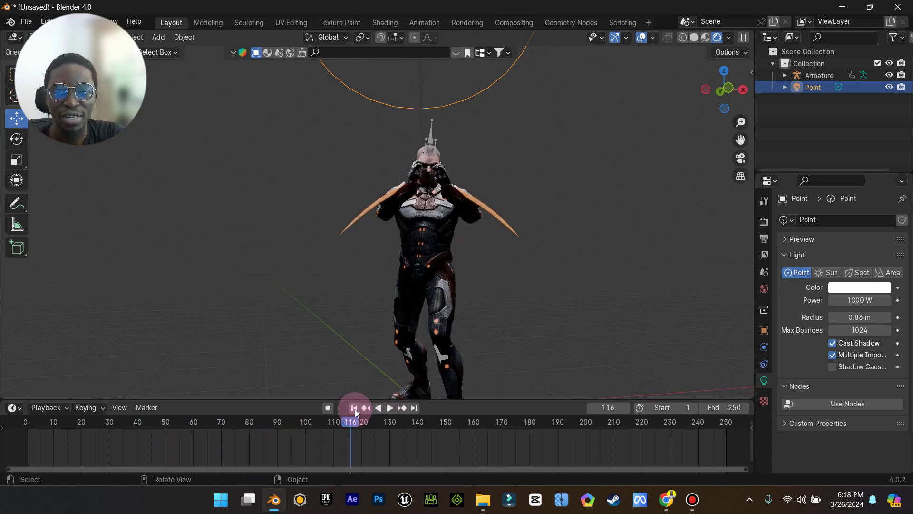
click(365, 409)
click(354, 408)
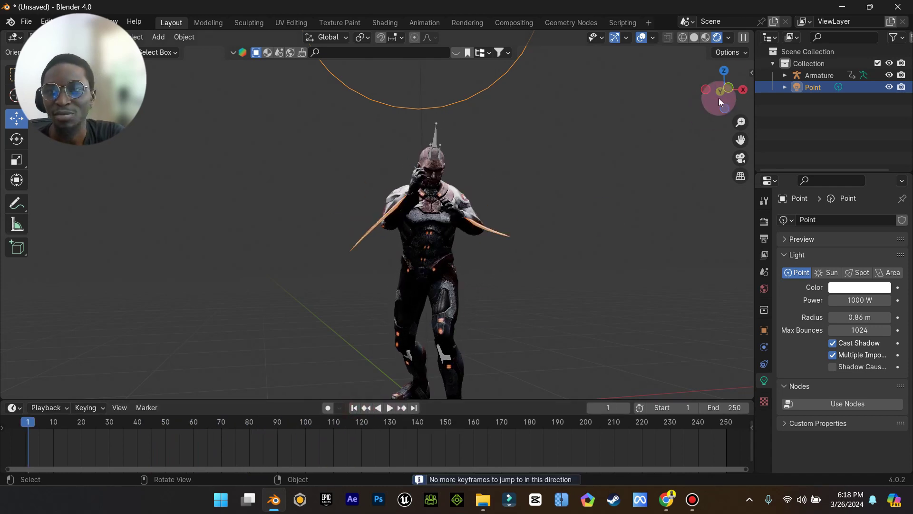
- Switch the viewport shading to Material Preview and play the character's animation from frame 1
click(705, 38)
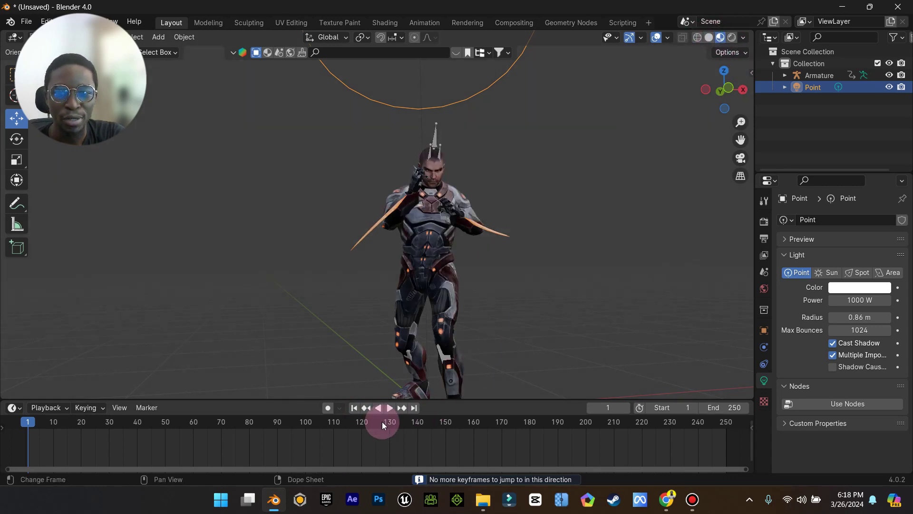
click(389, 408)
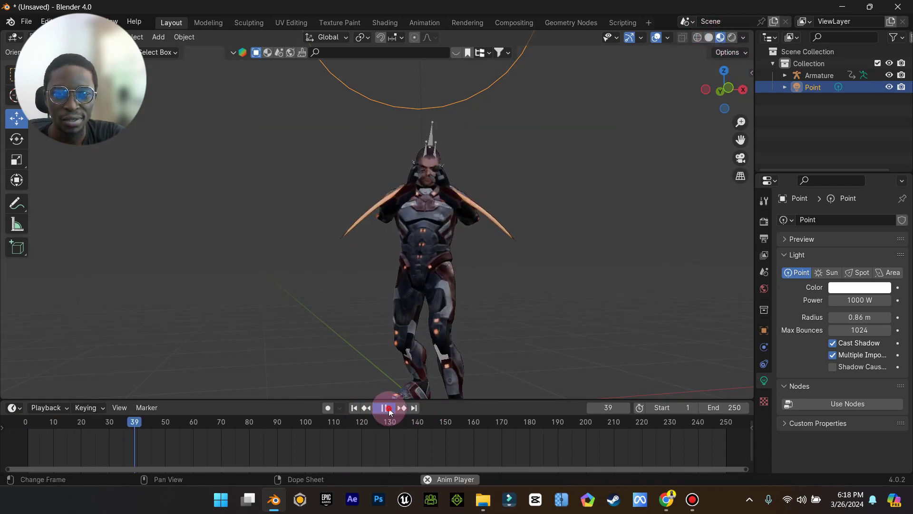
click(364, 407)
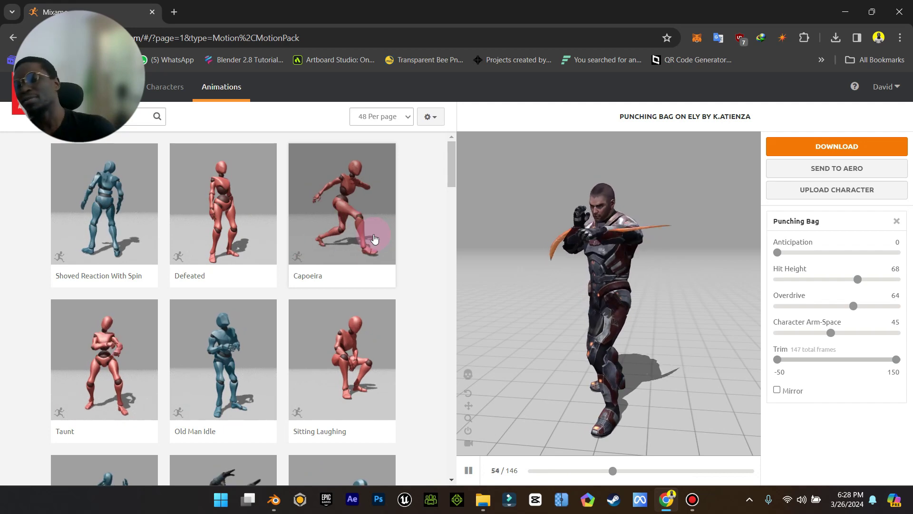